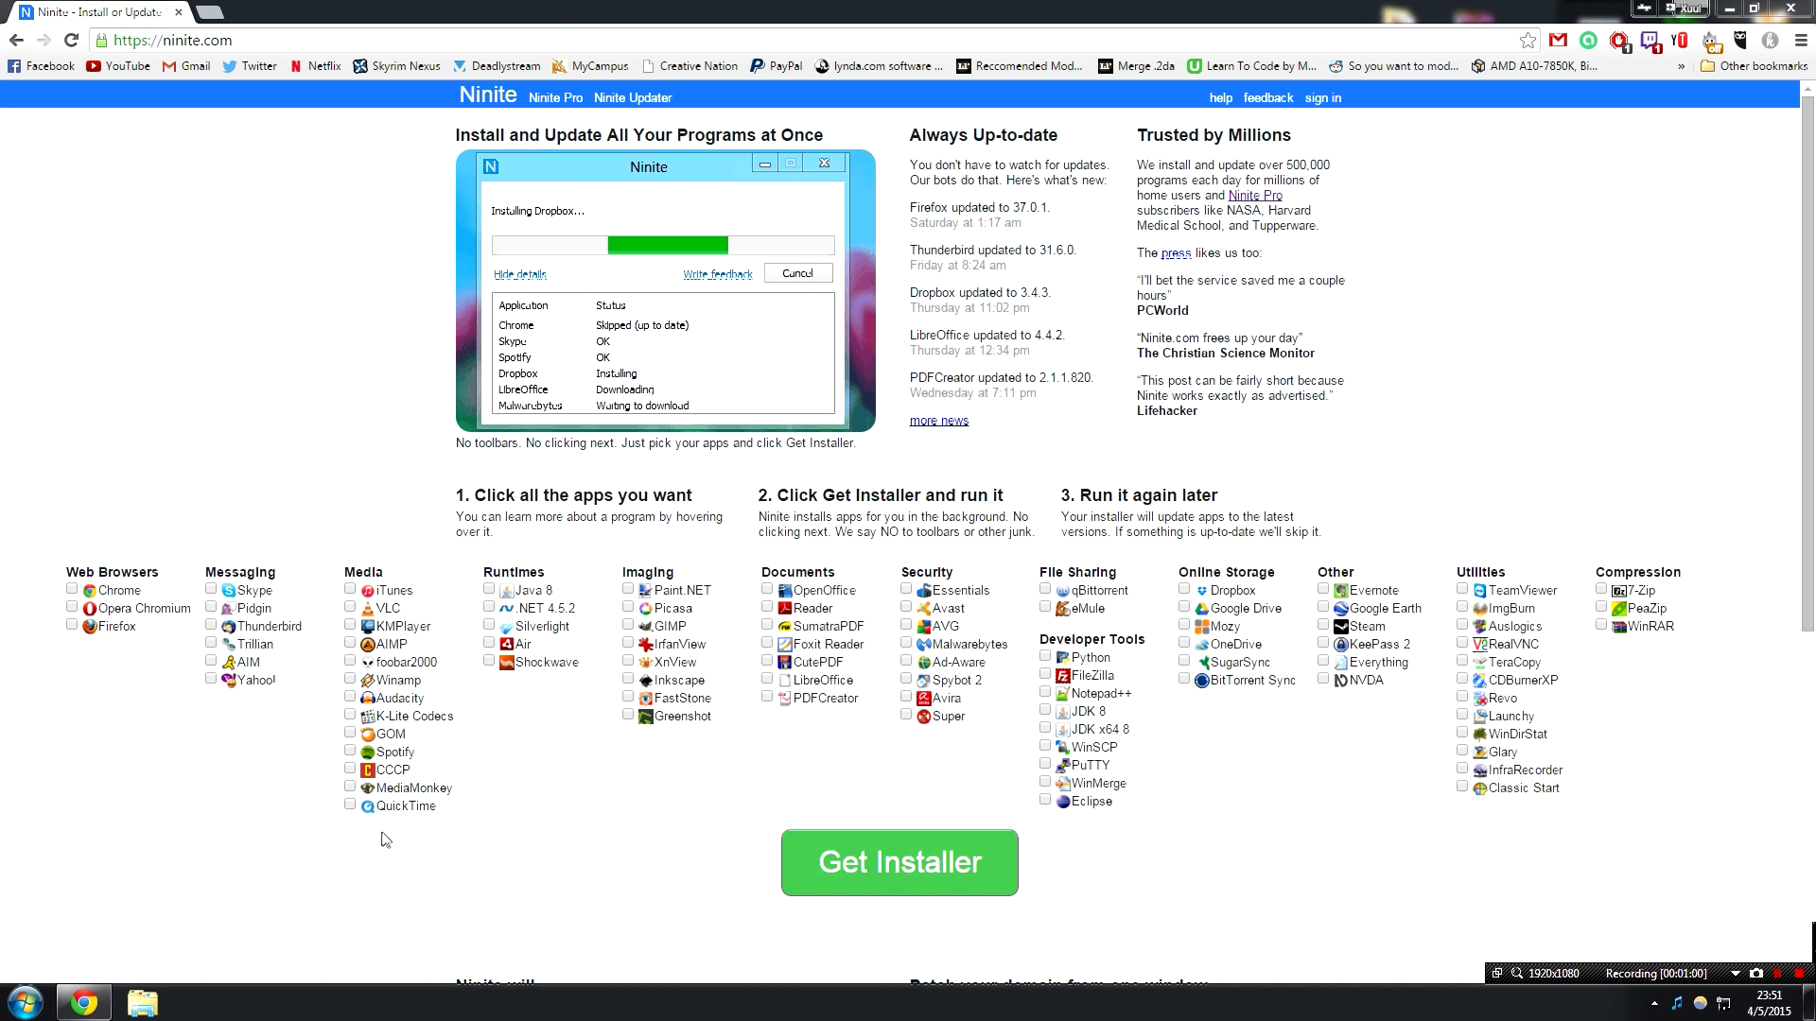
Tick Chrome, VLC, Spotify, Java 8, Paint.NET, GIMP, XnView, LibreOffice, Avast and JDK 8.
left_click(123, 591)
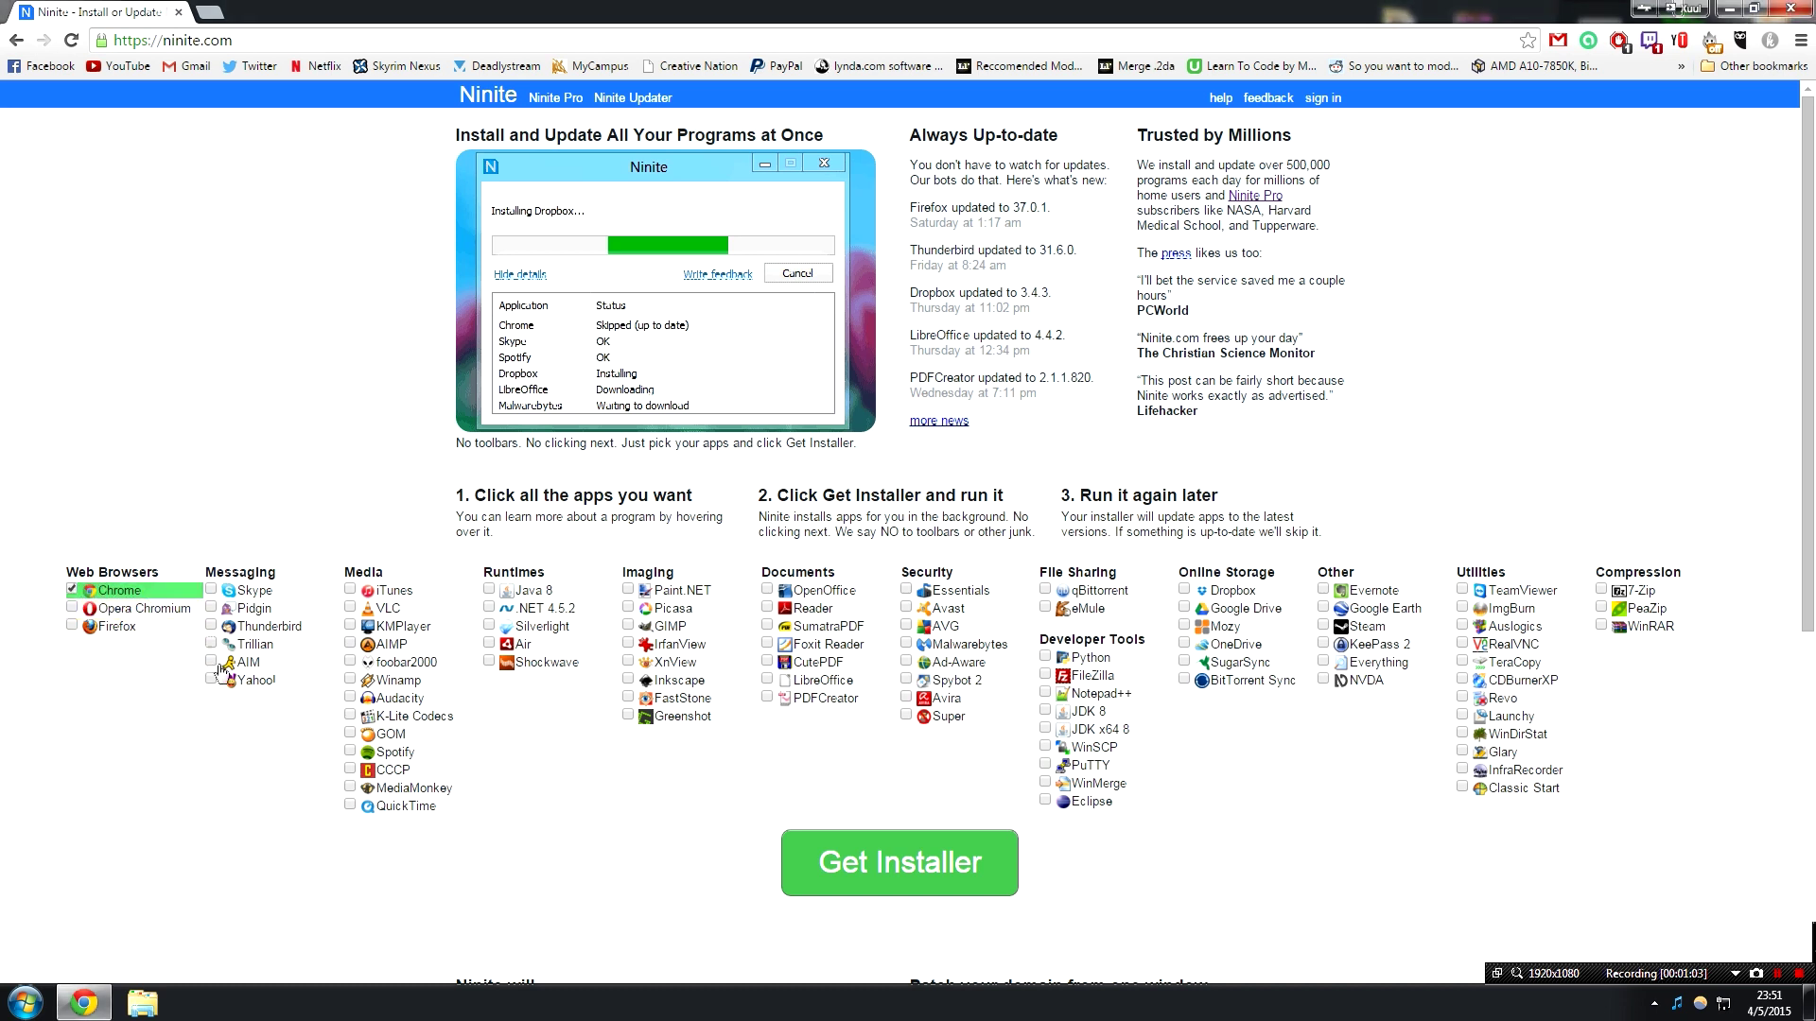
left_click(388, 608)
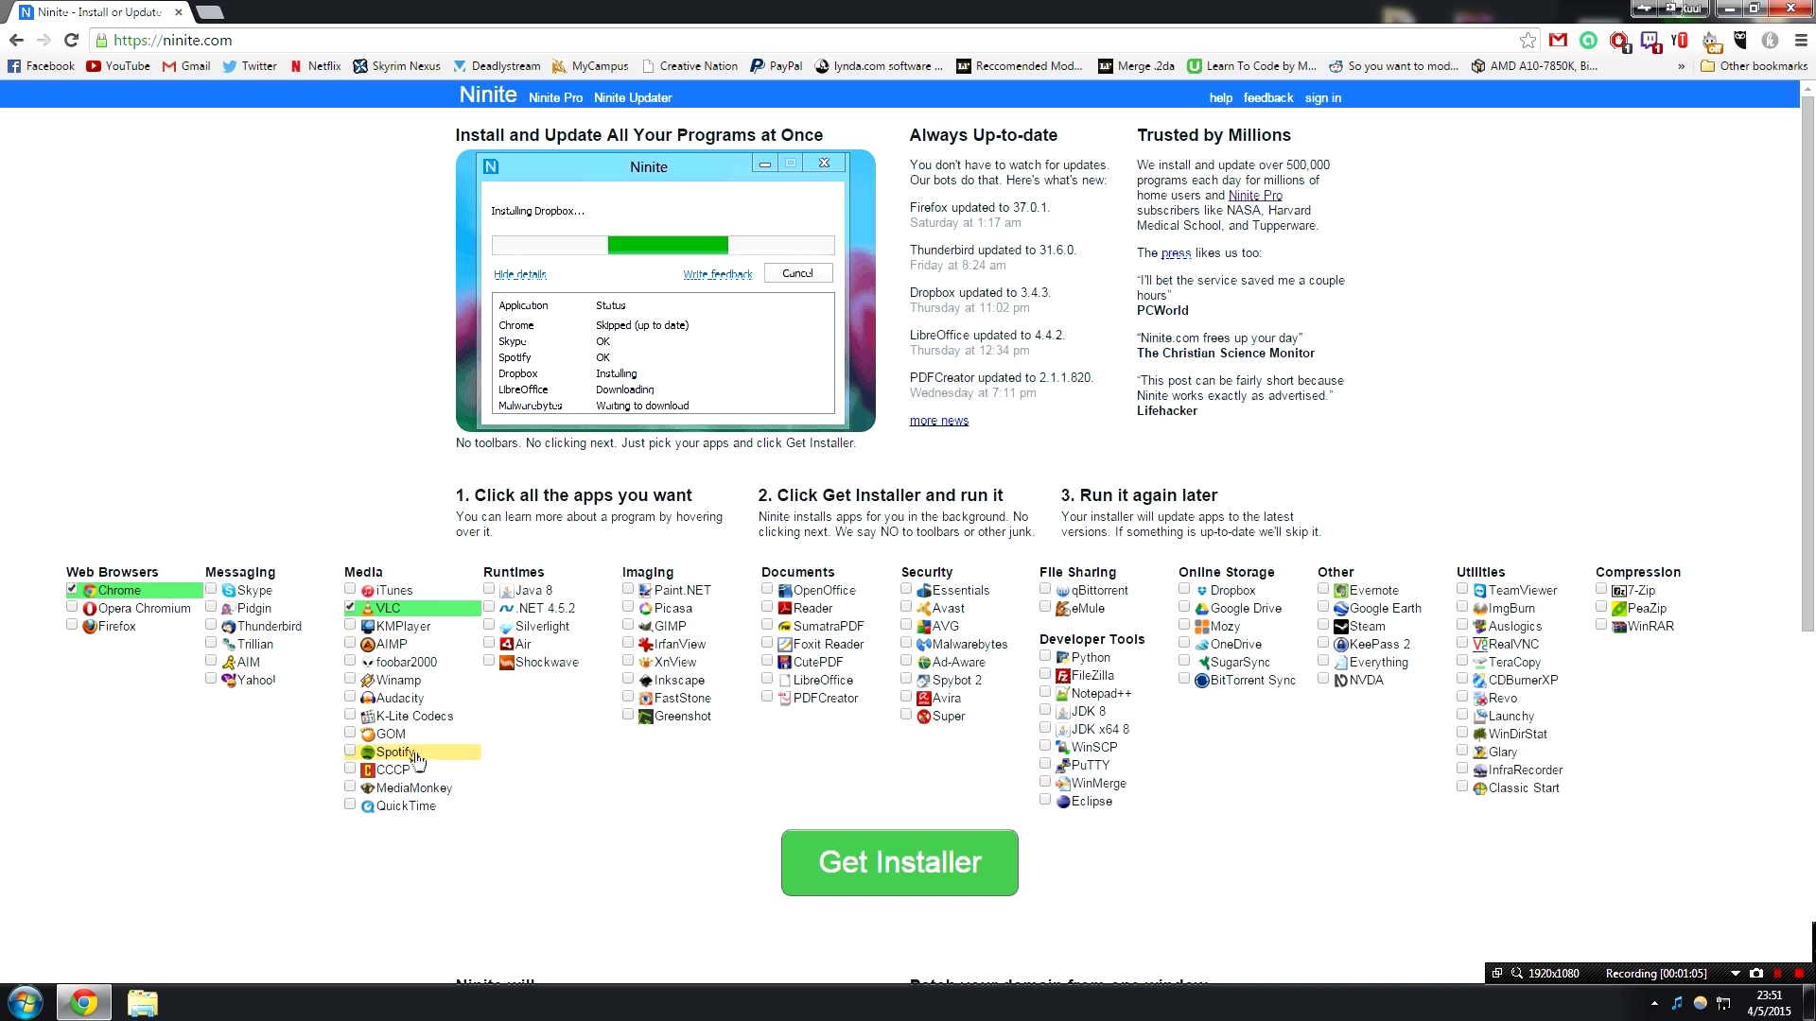
left_click(473, 753)
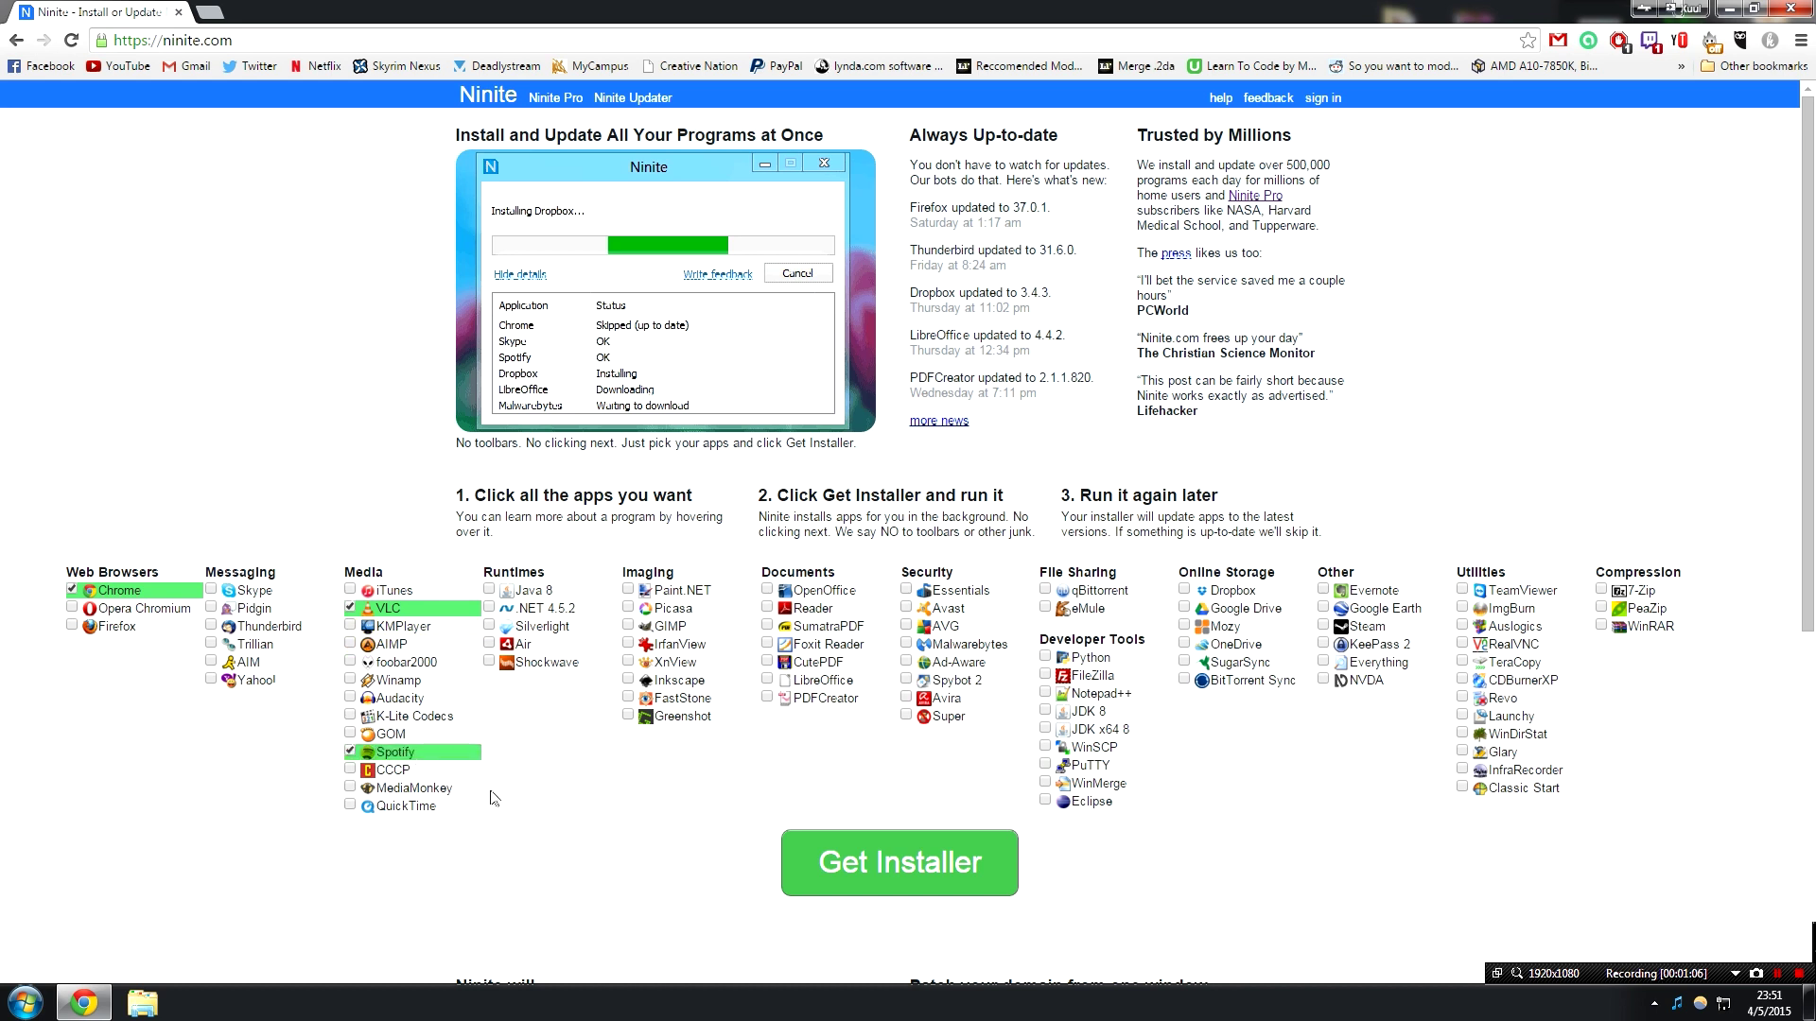
left_click(579, 590)
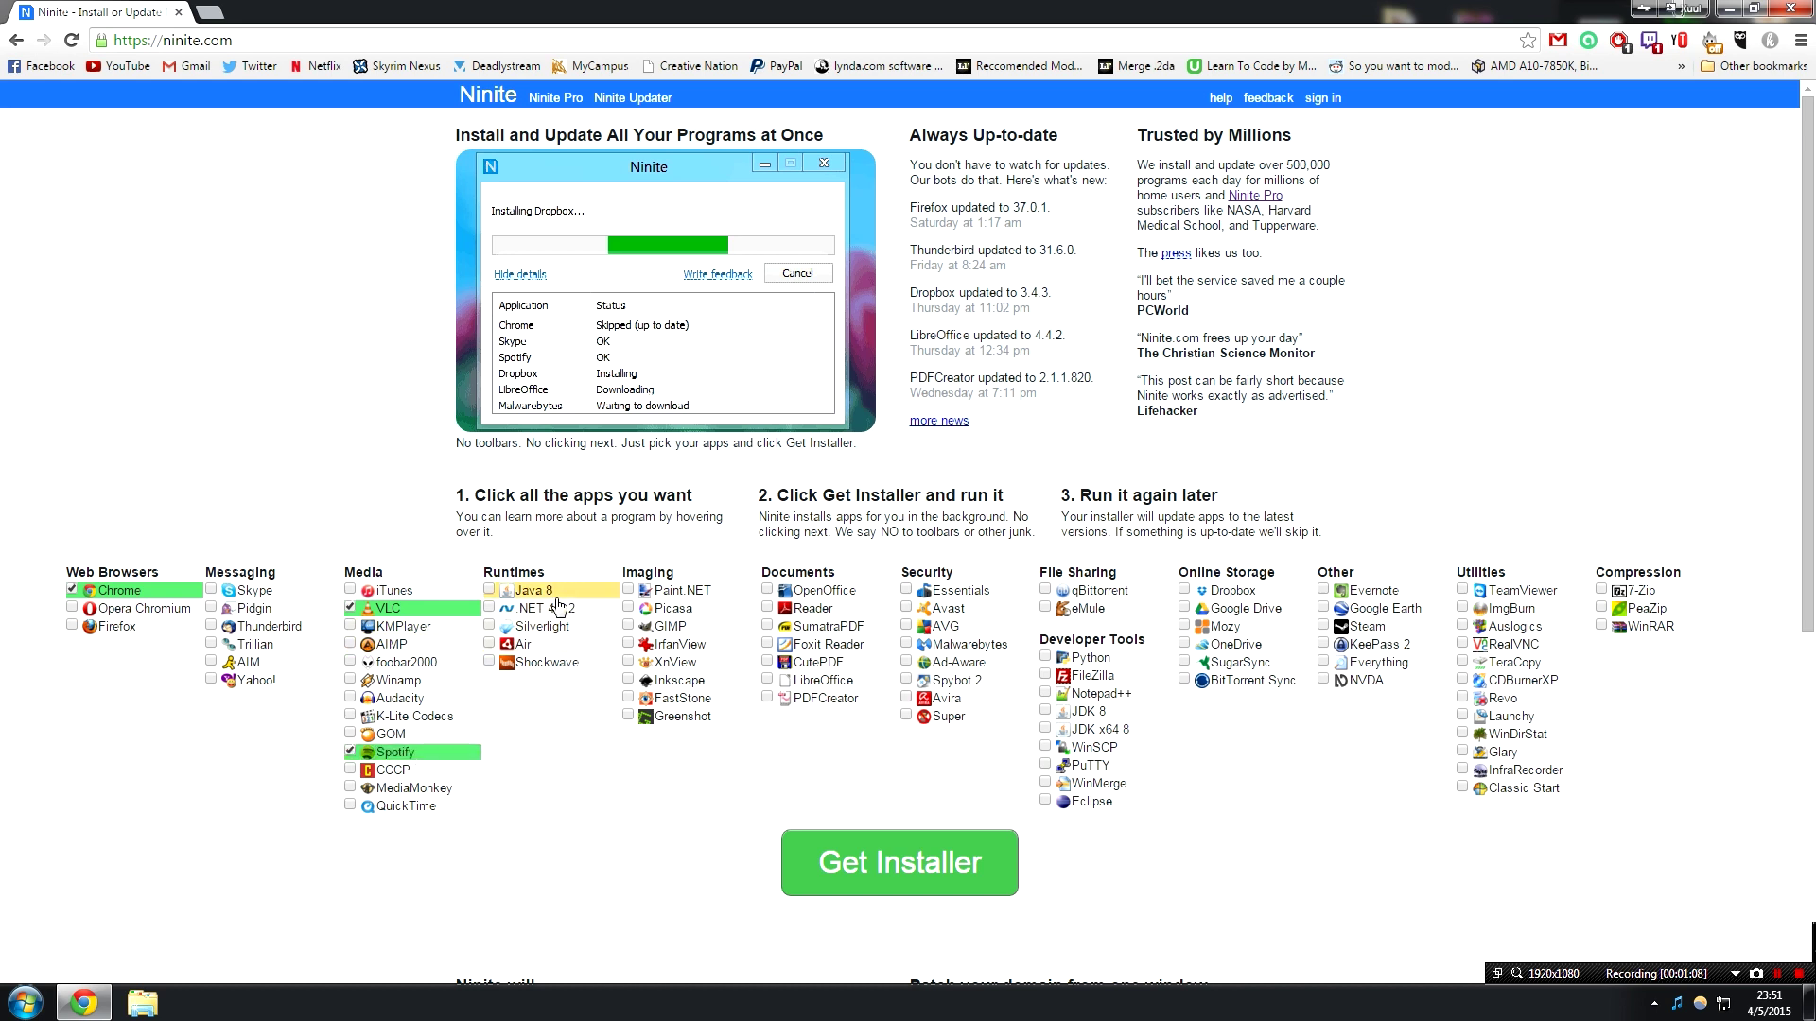
left_click(652, 592)
left_click(660, 627)
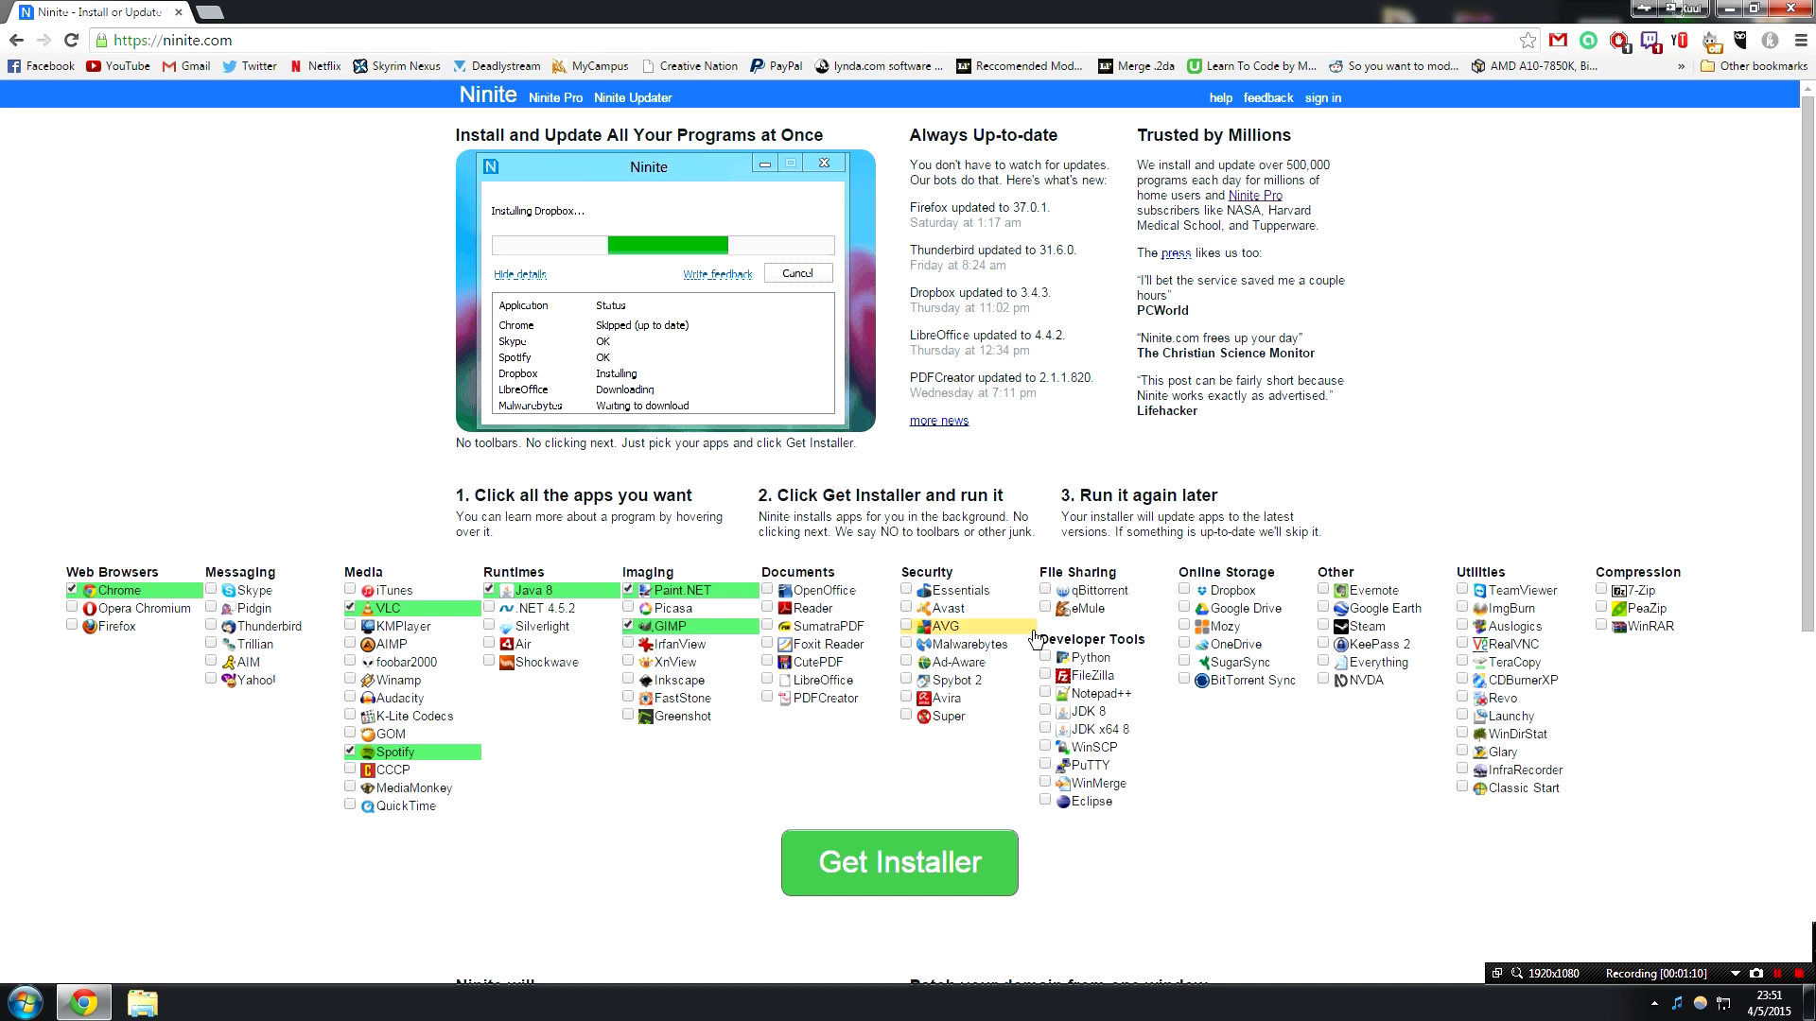
left_click(708, 663)
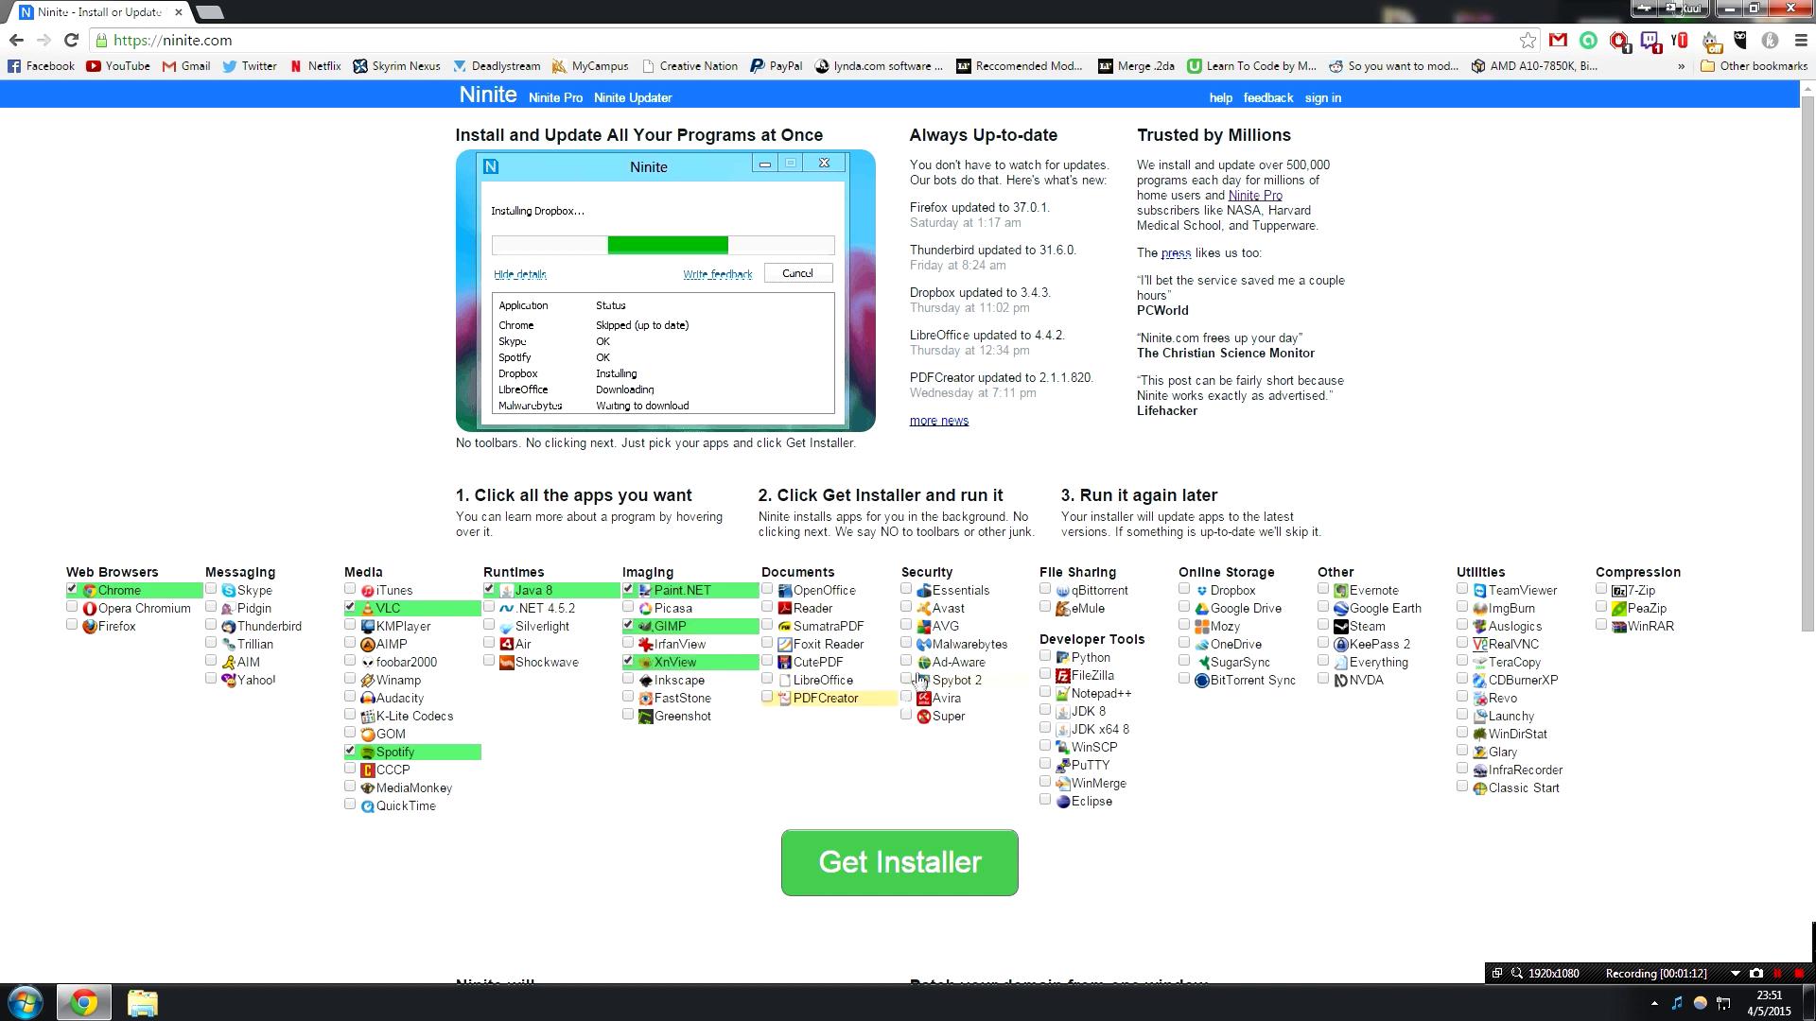
left_click(853, 682)
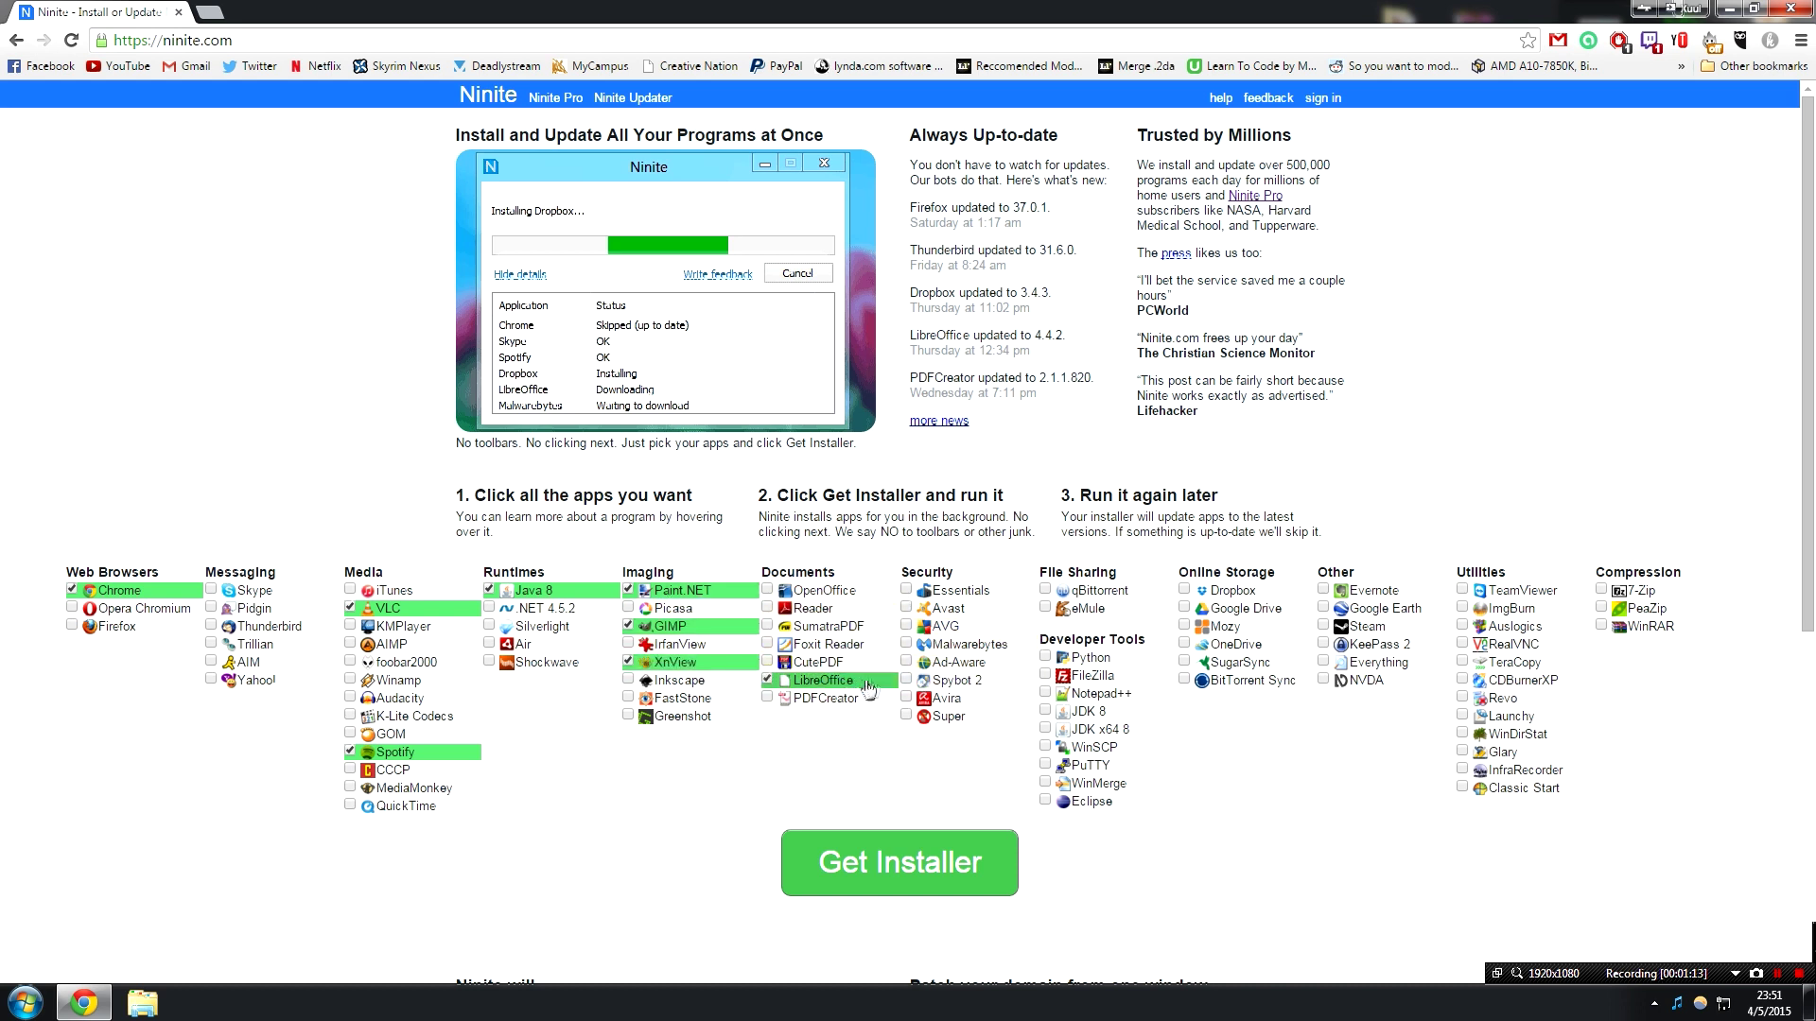
left_click(947, 610)
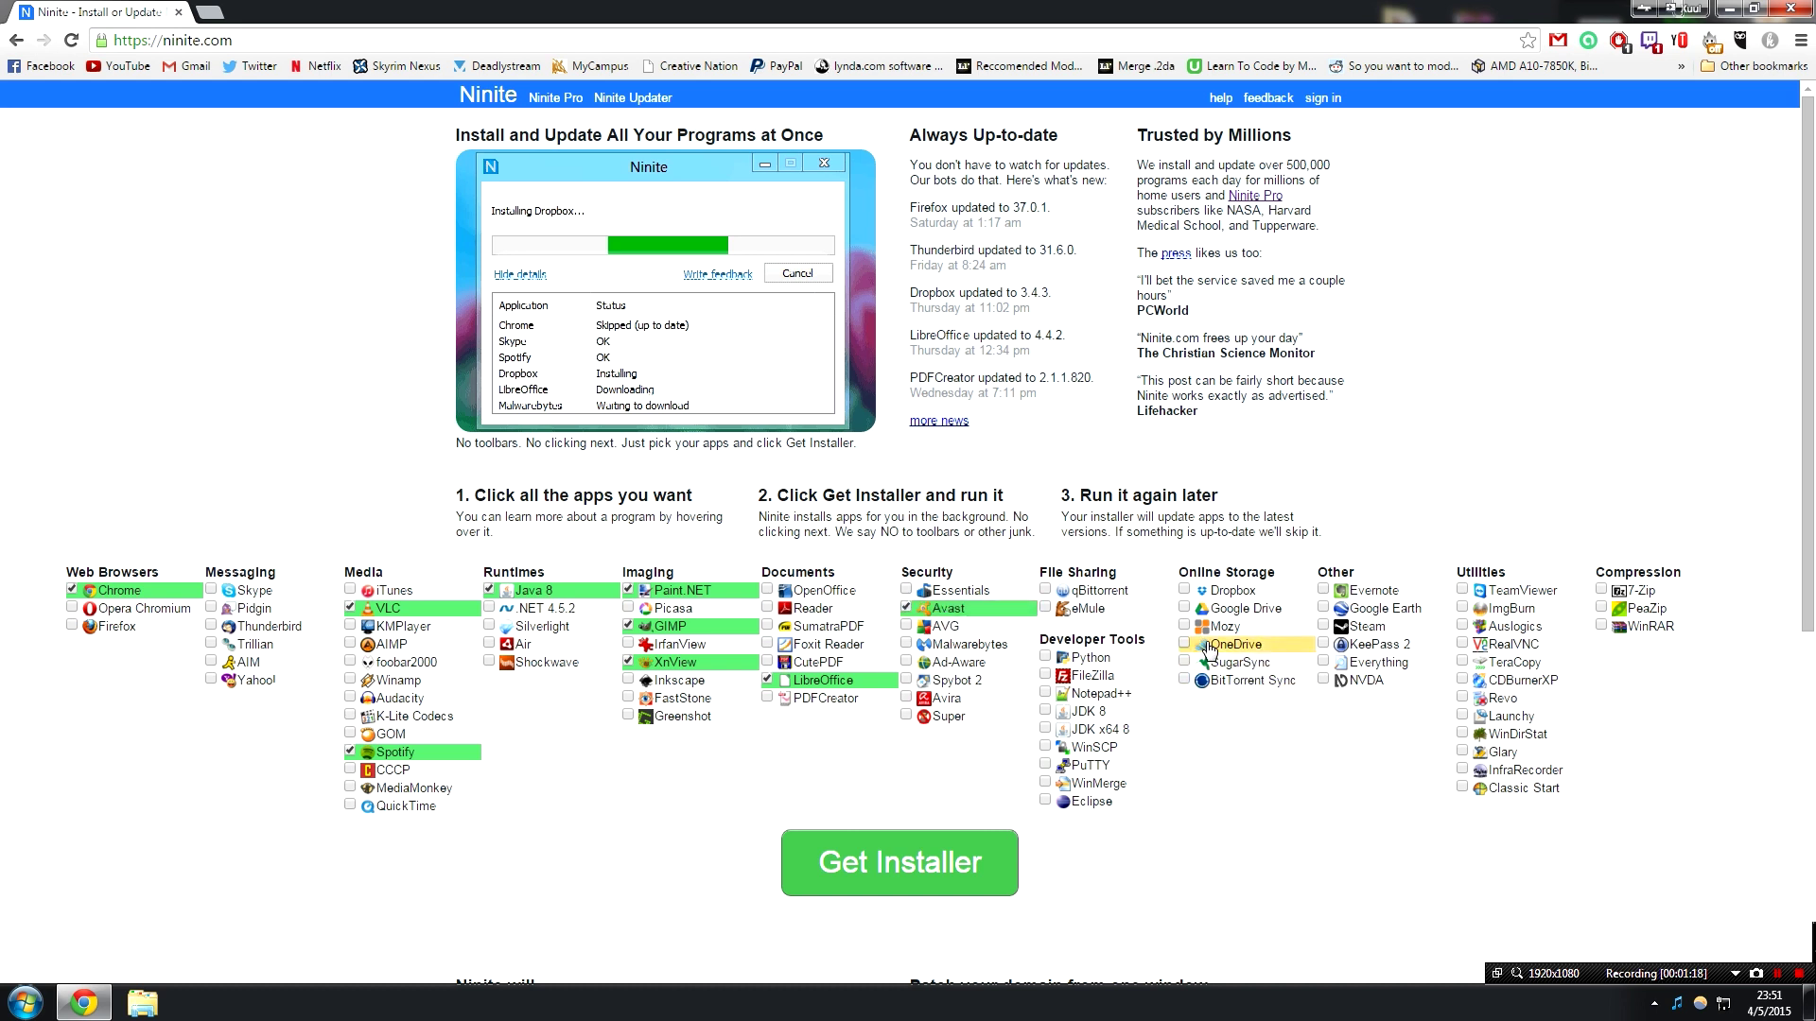
left_click(1146, 713)
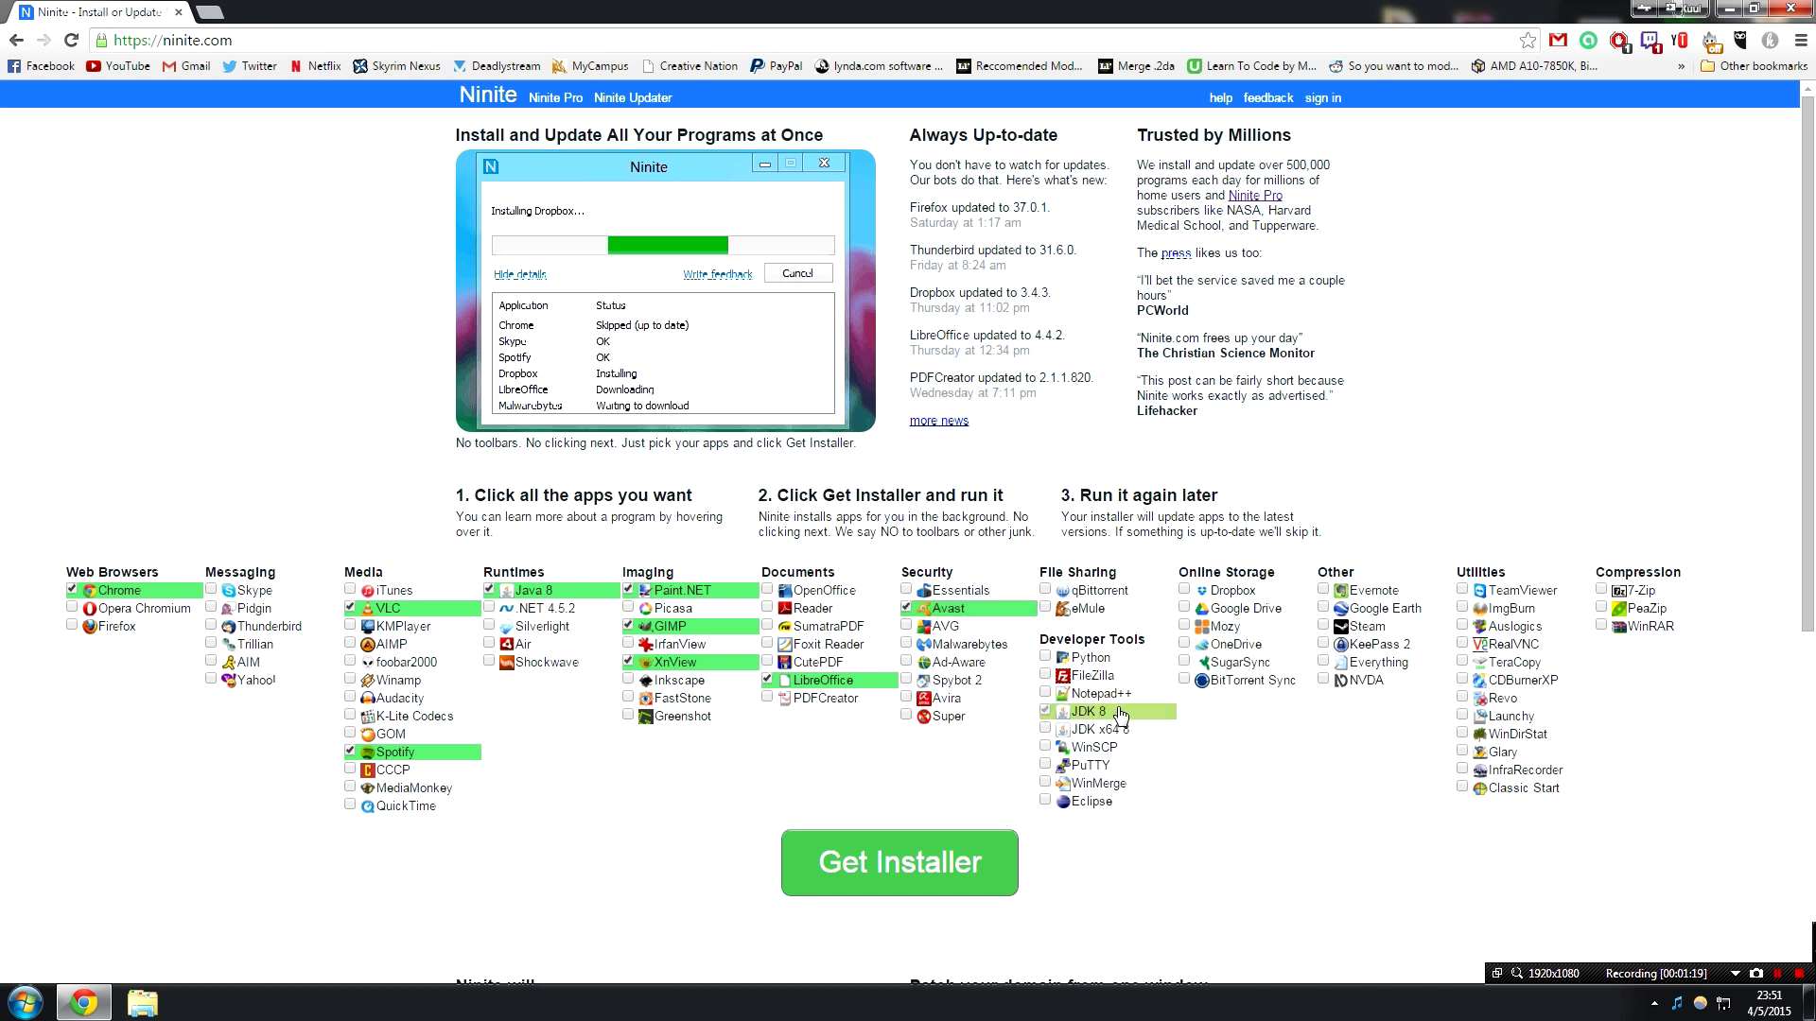
Tick OneDrive, Google Drive, Steam, WinDirStat and 7-Zip, unticking stray Dropbox, NVDA and Classic Start picks.
left_click(1248, 592)
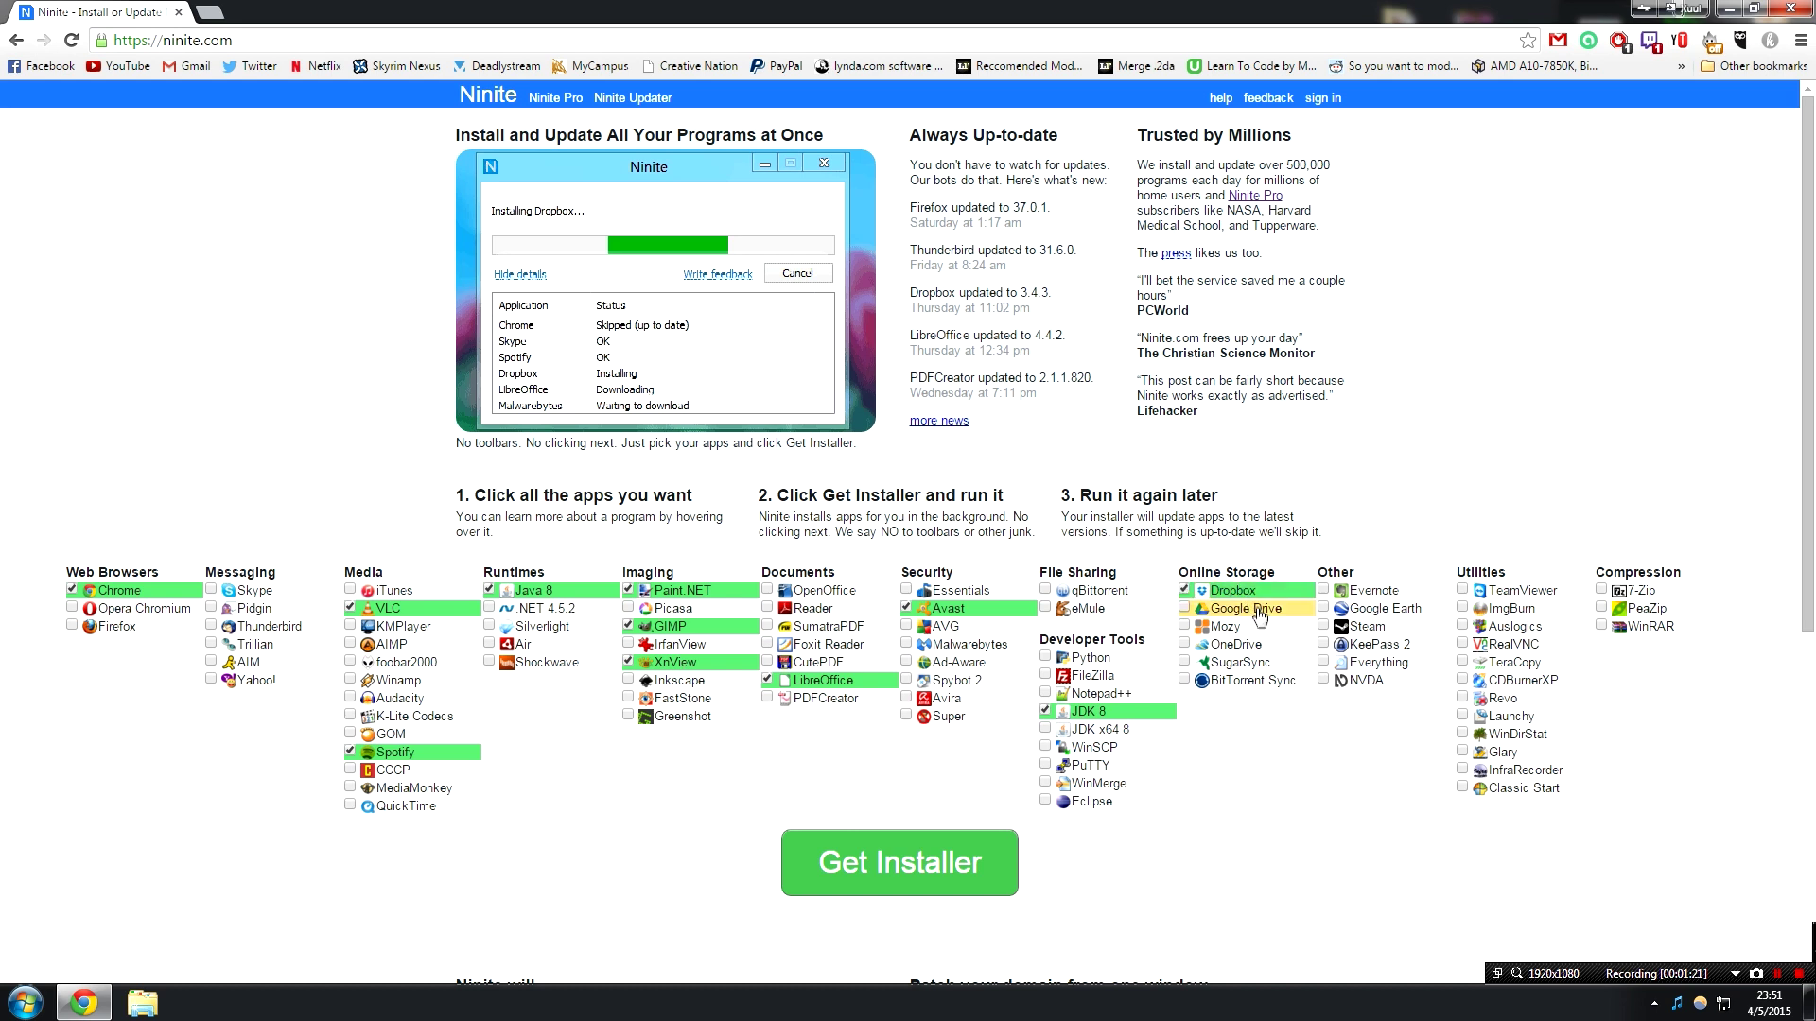
left_click(1250, 645)
left_click(1199, 596)
left_click(1220, 609)
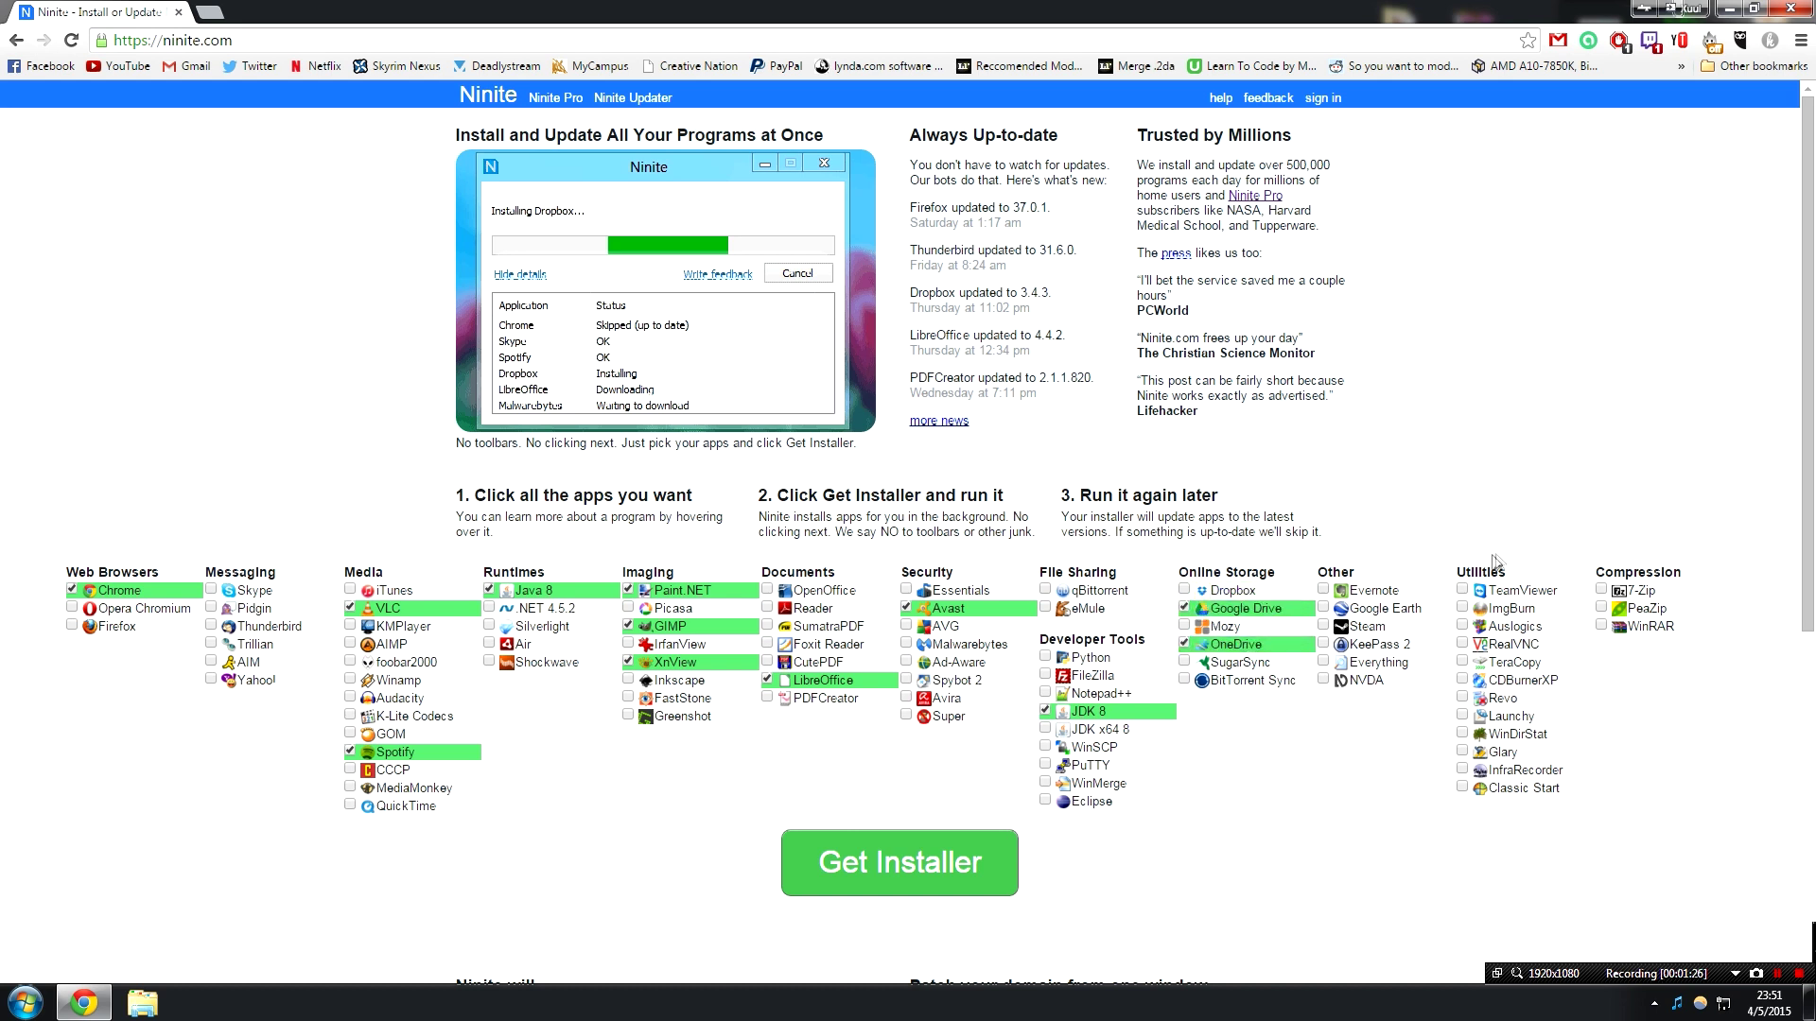
left_click(1394, 630)
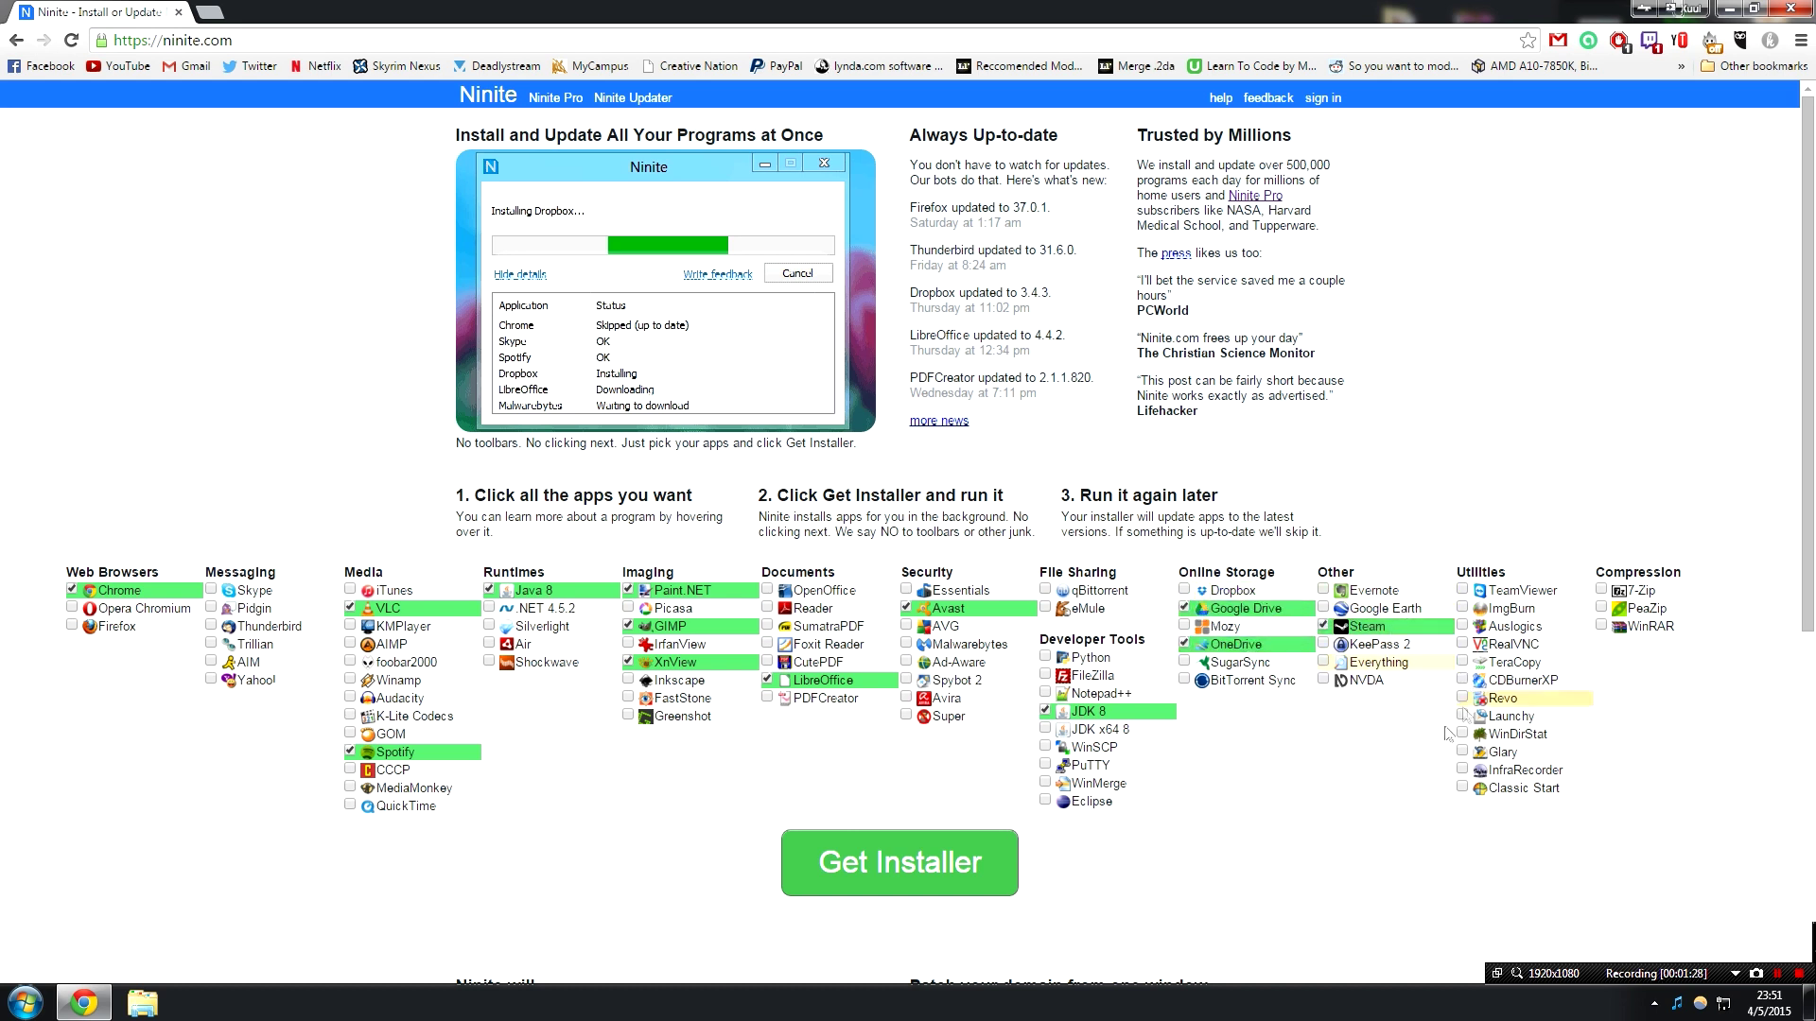
left_click(1367, 681)
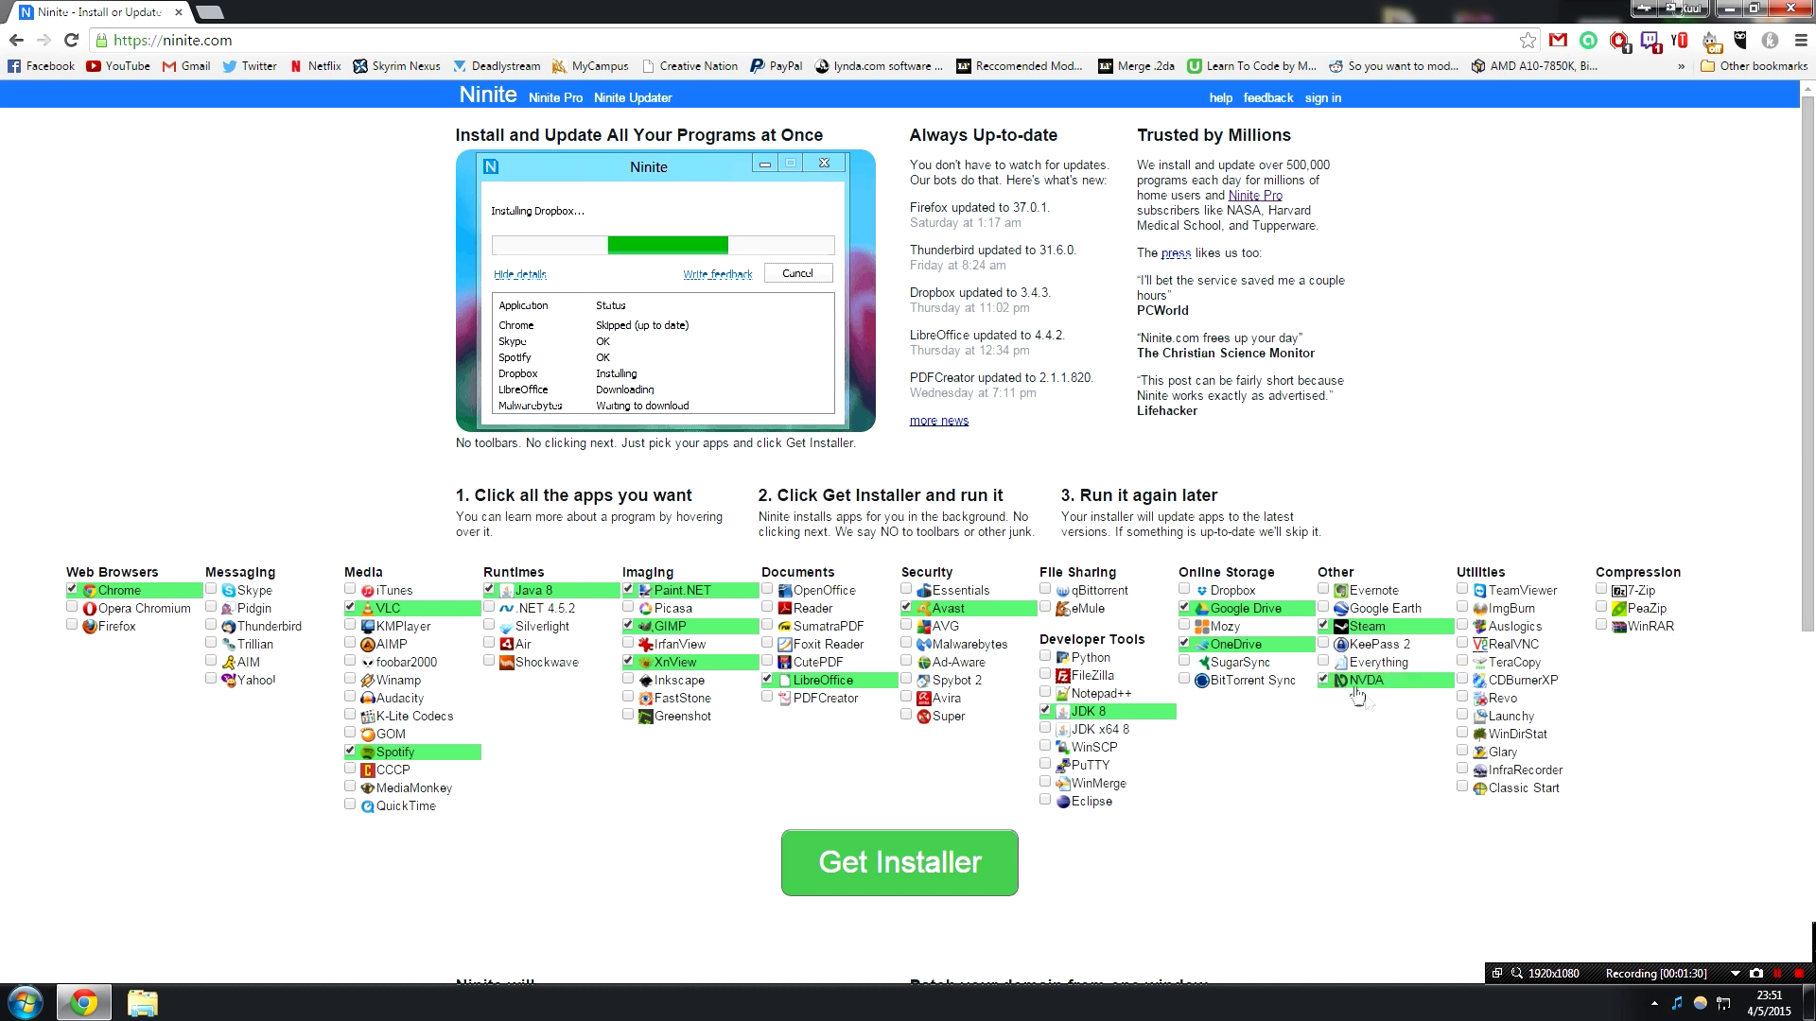
left_click(1381, 681)
left_click(1541, 735)
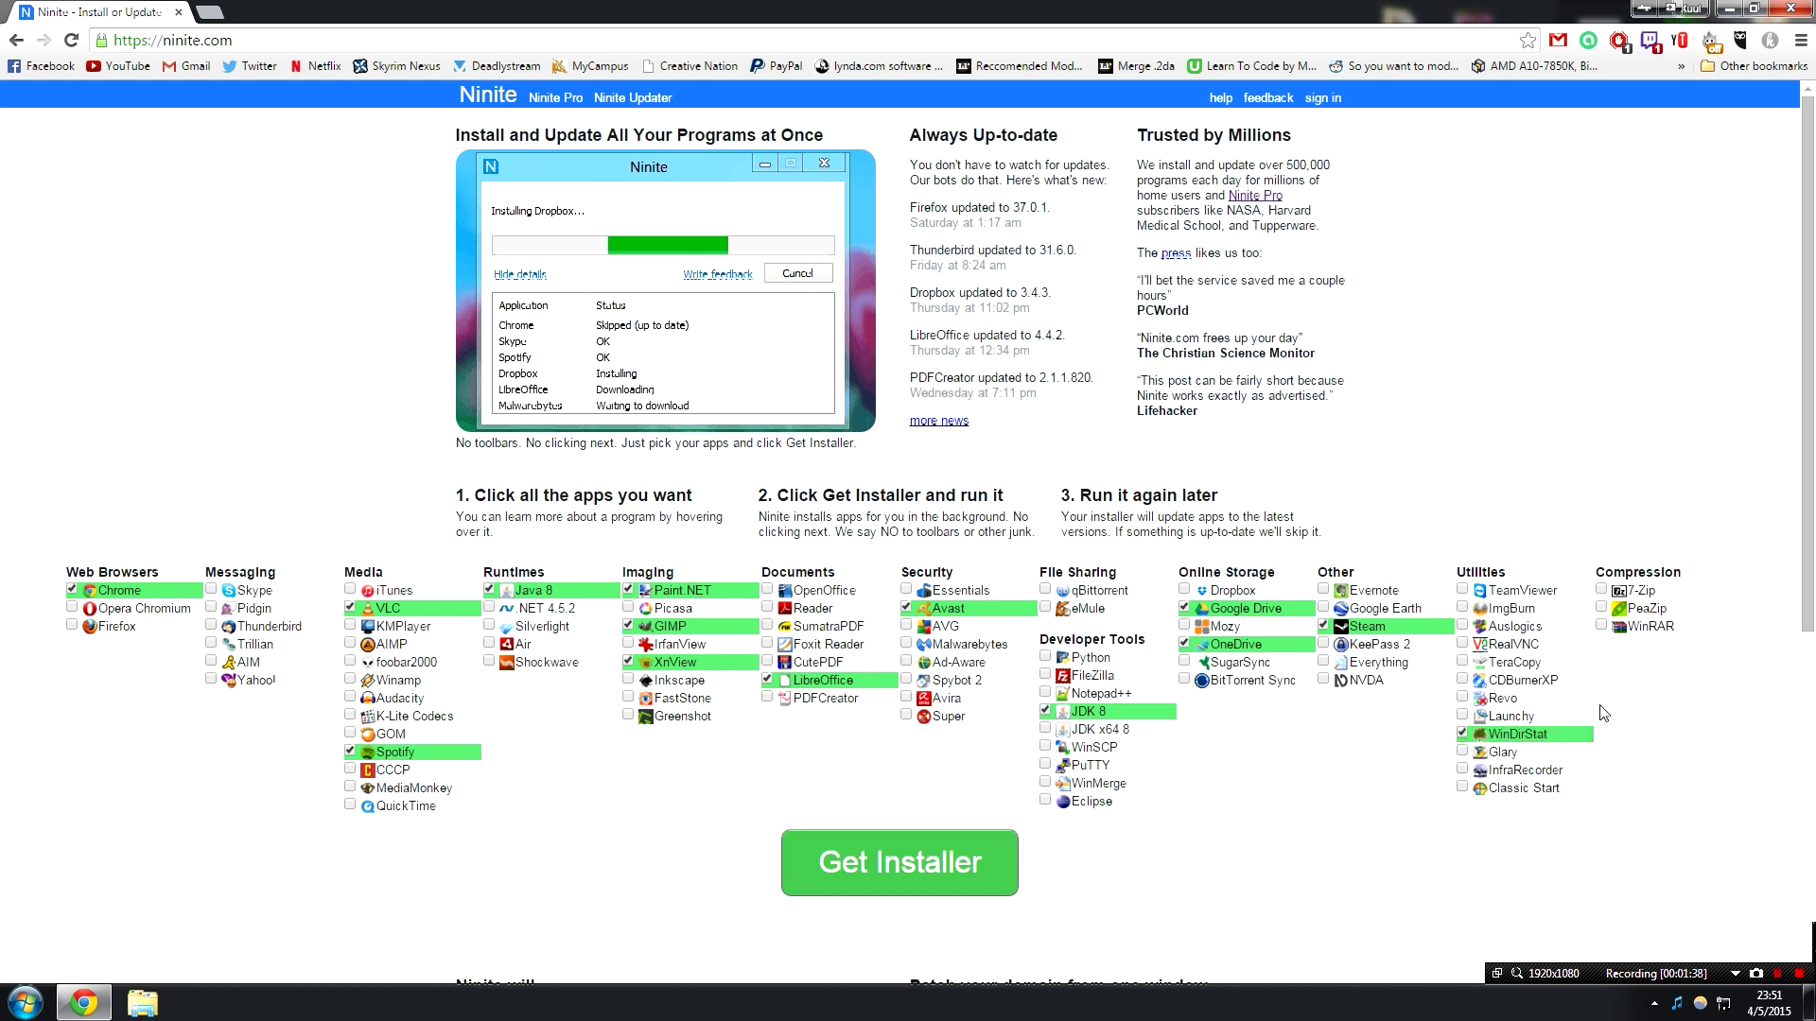
left_click(1532, 792)
left_click(1558, 794)
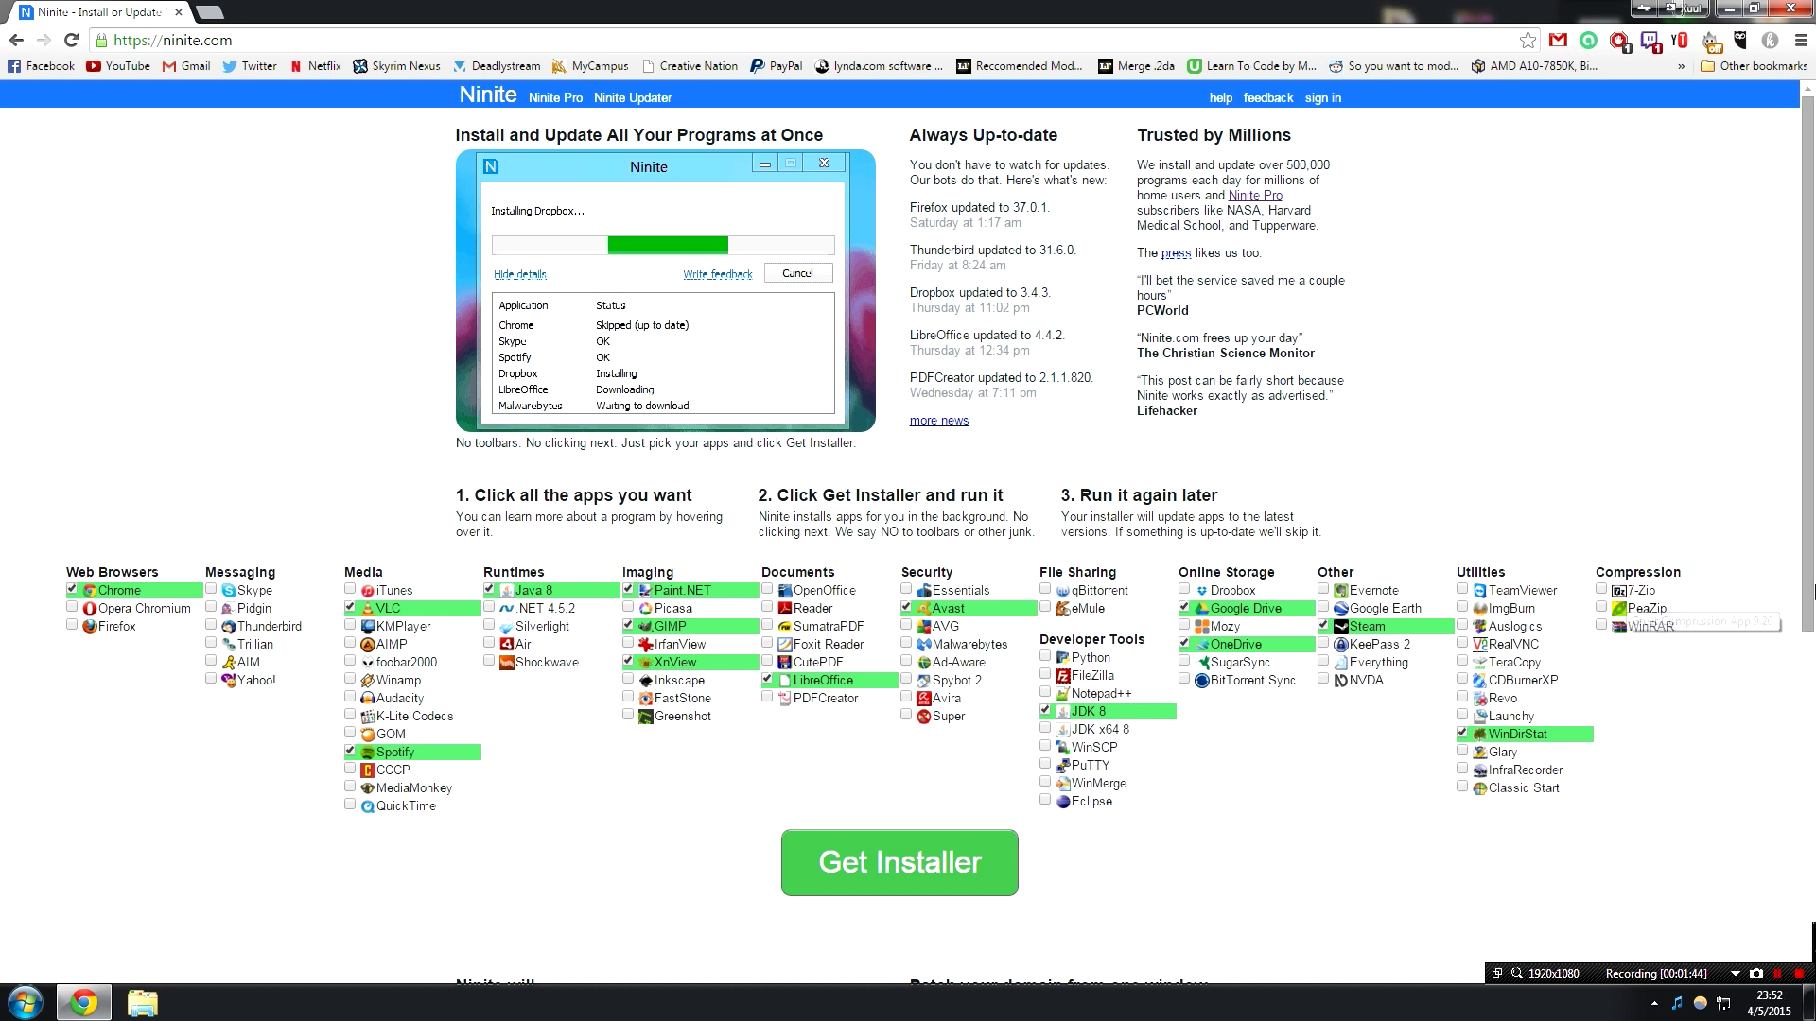
left_click(1645, 591)
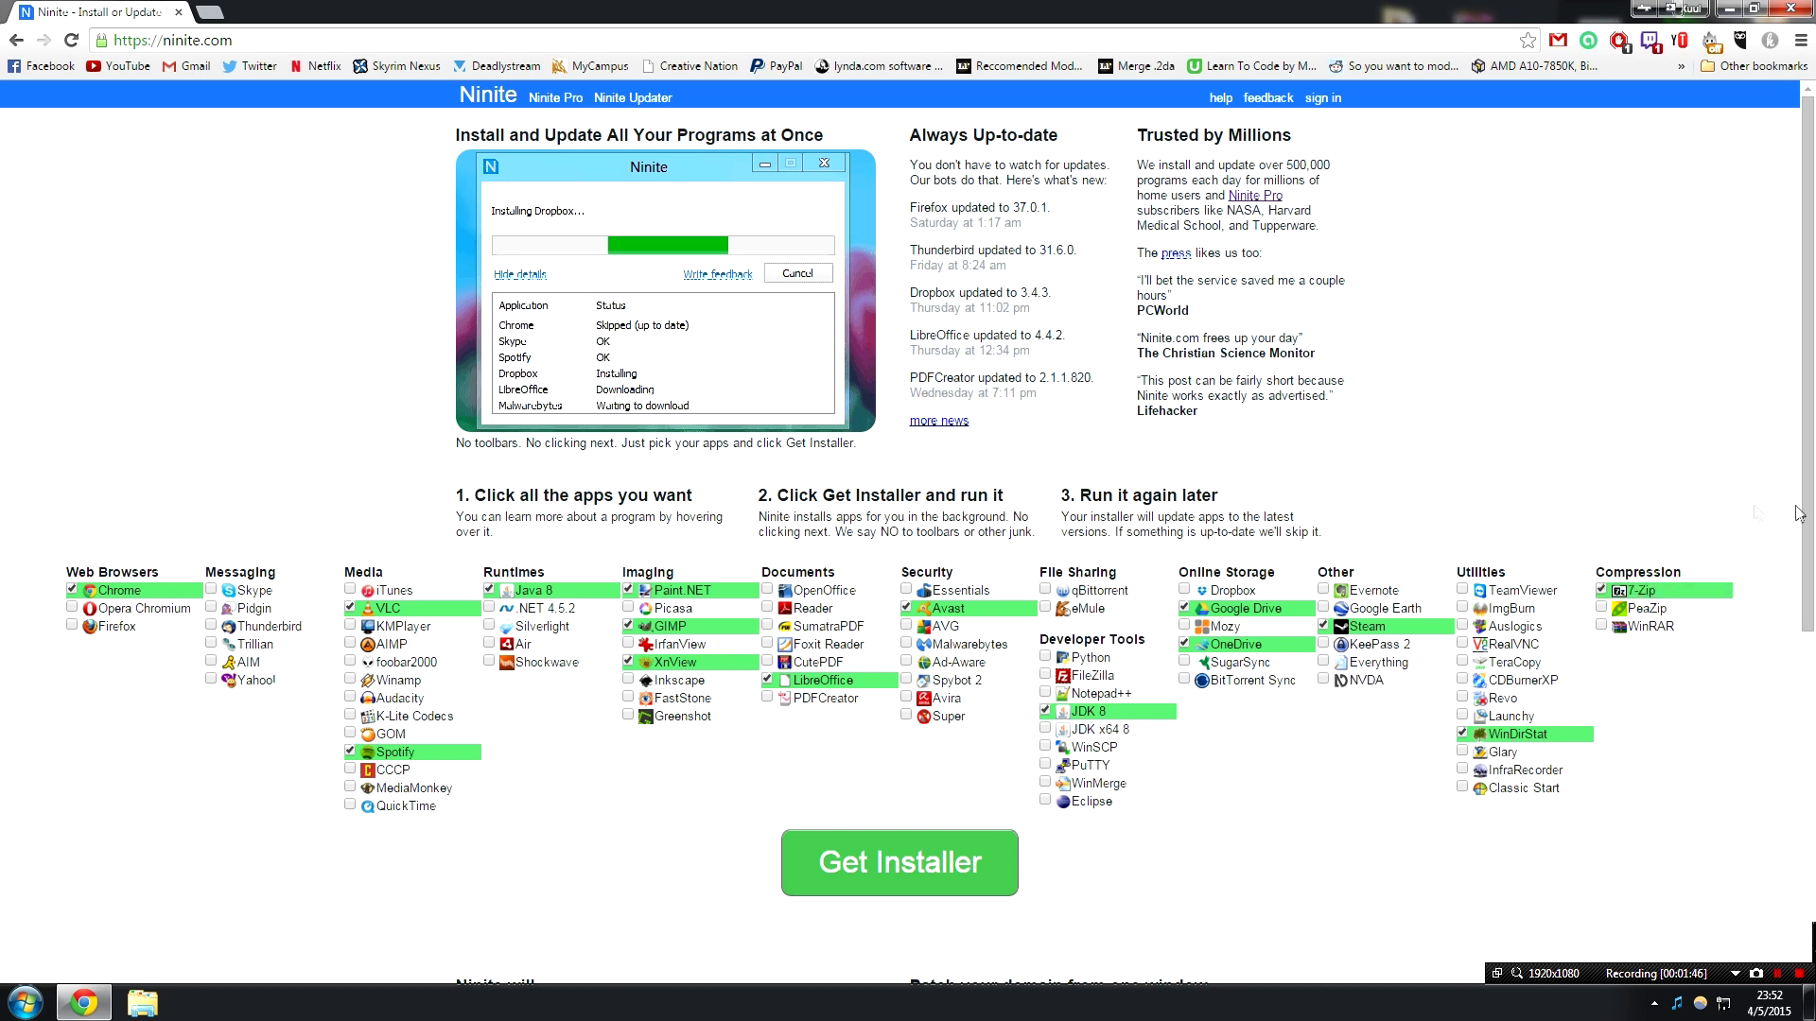
Download the 298 KB custom Ninite installer and launch it from Chrome's download bar.
left_click(948, 880)
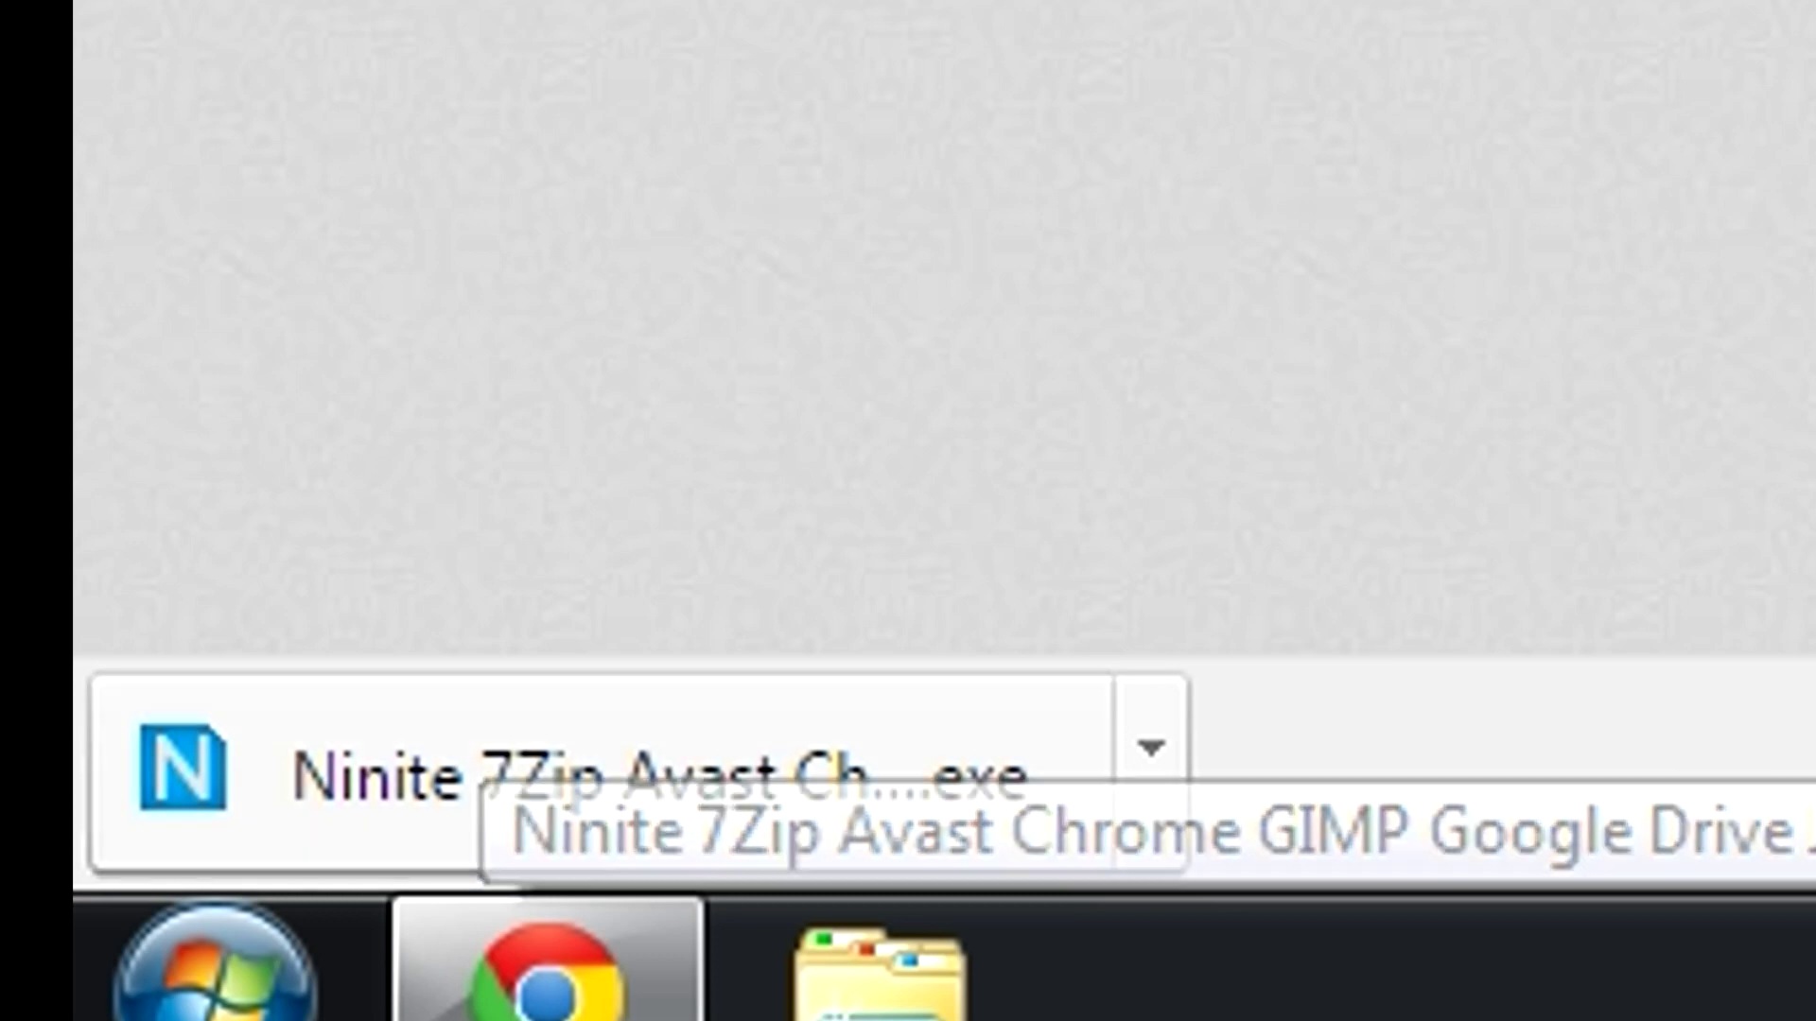
left_click(491, 770)
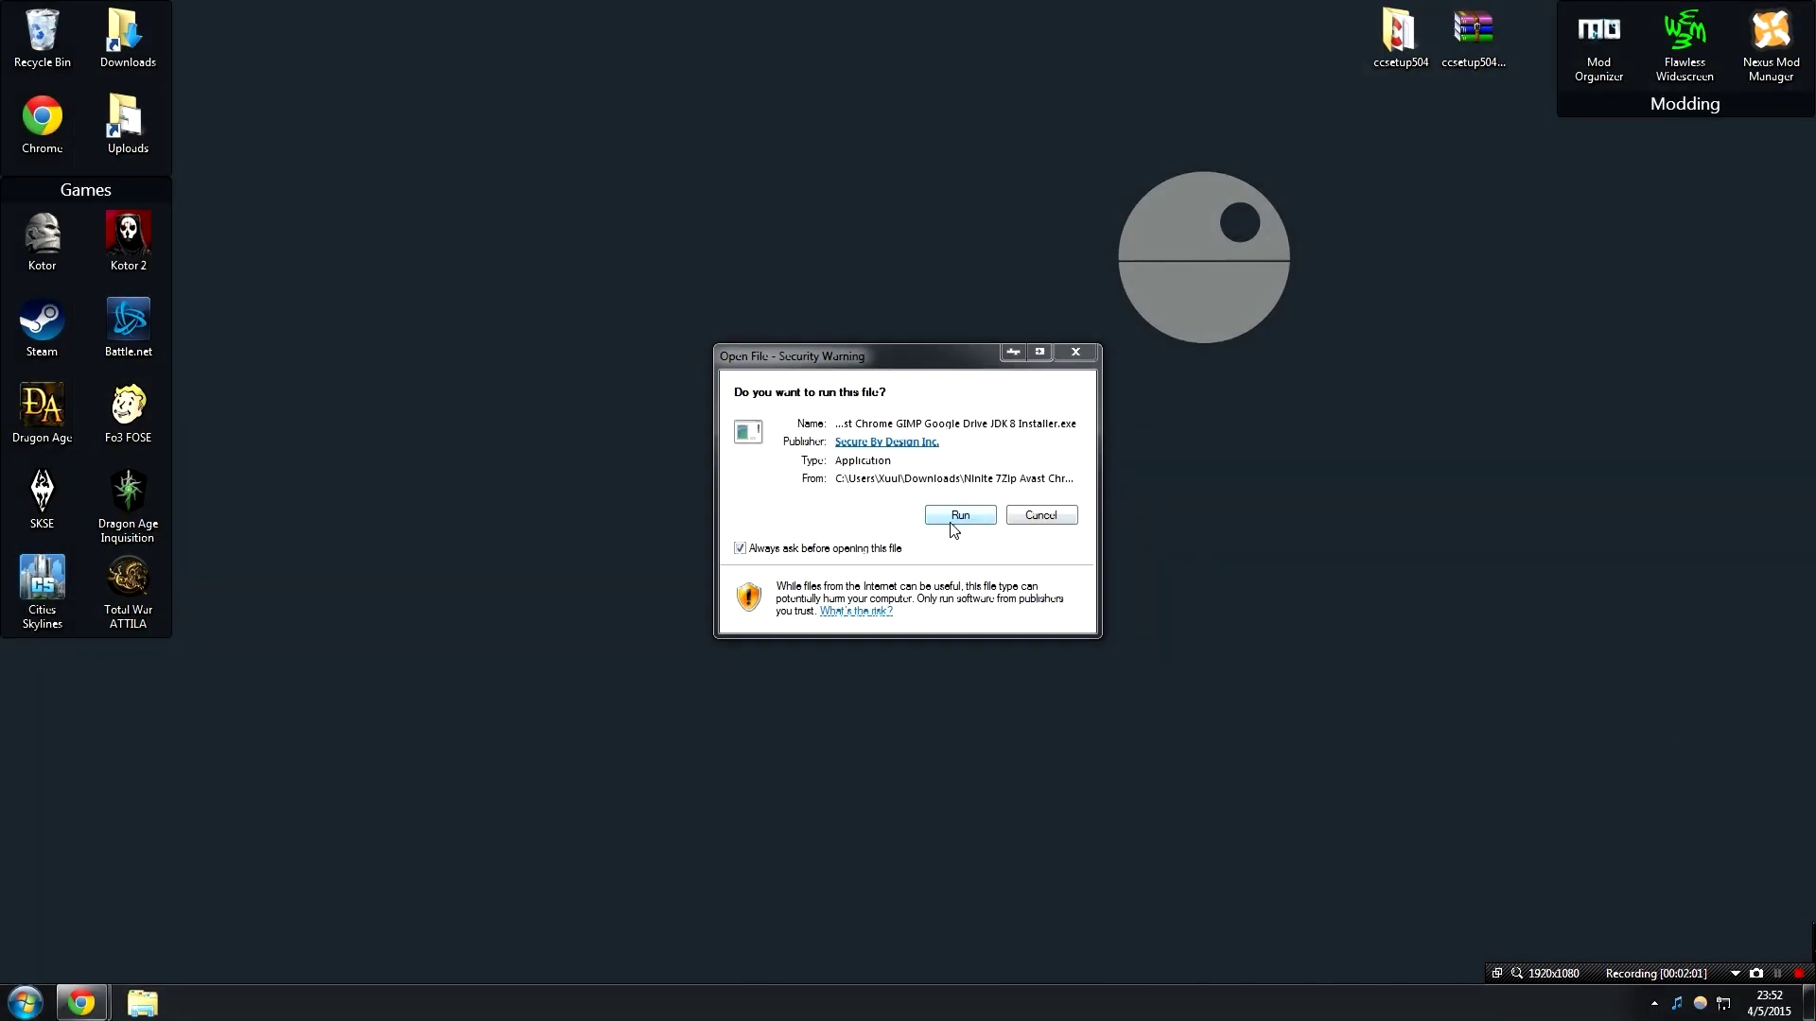
Let the installer run and expand its per-application install status list.
left_click(957, 515)
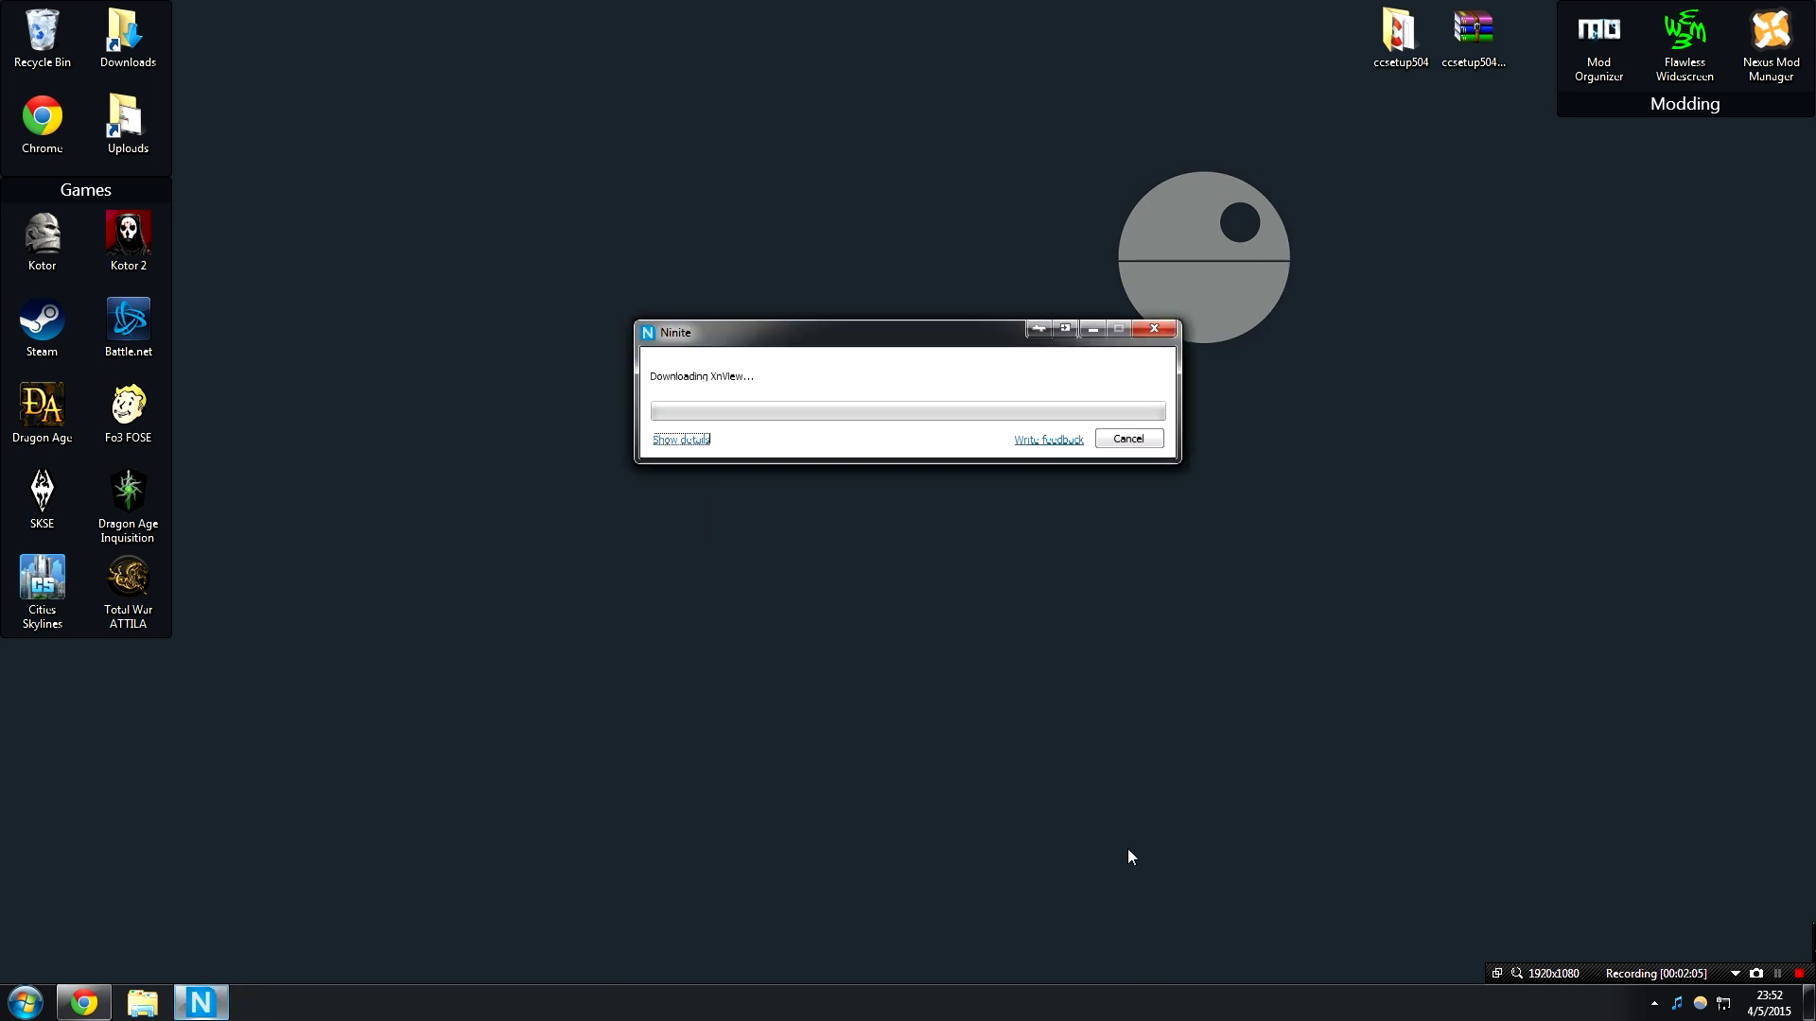
left_click(678, 440)
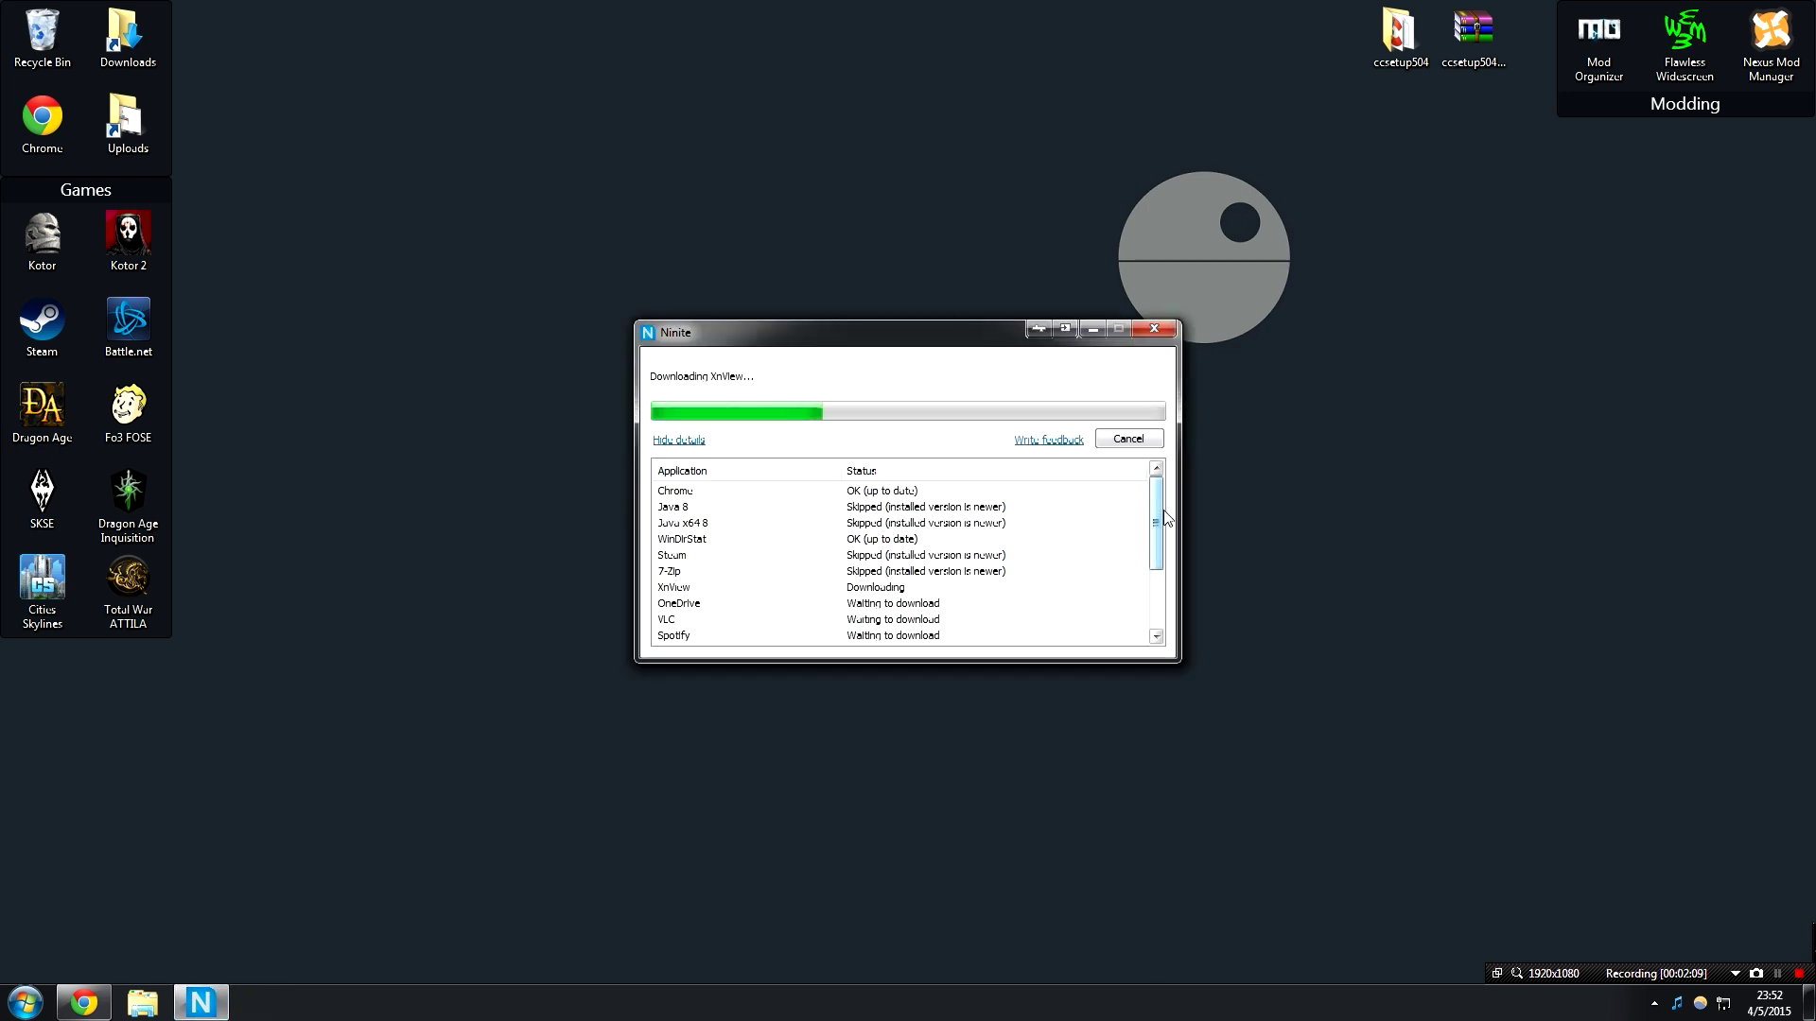
left_click_drag(1163, 515, 1155, 588)
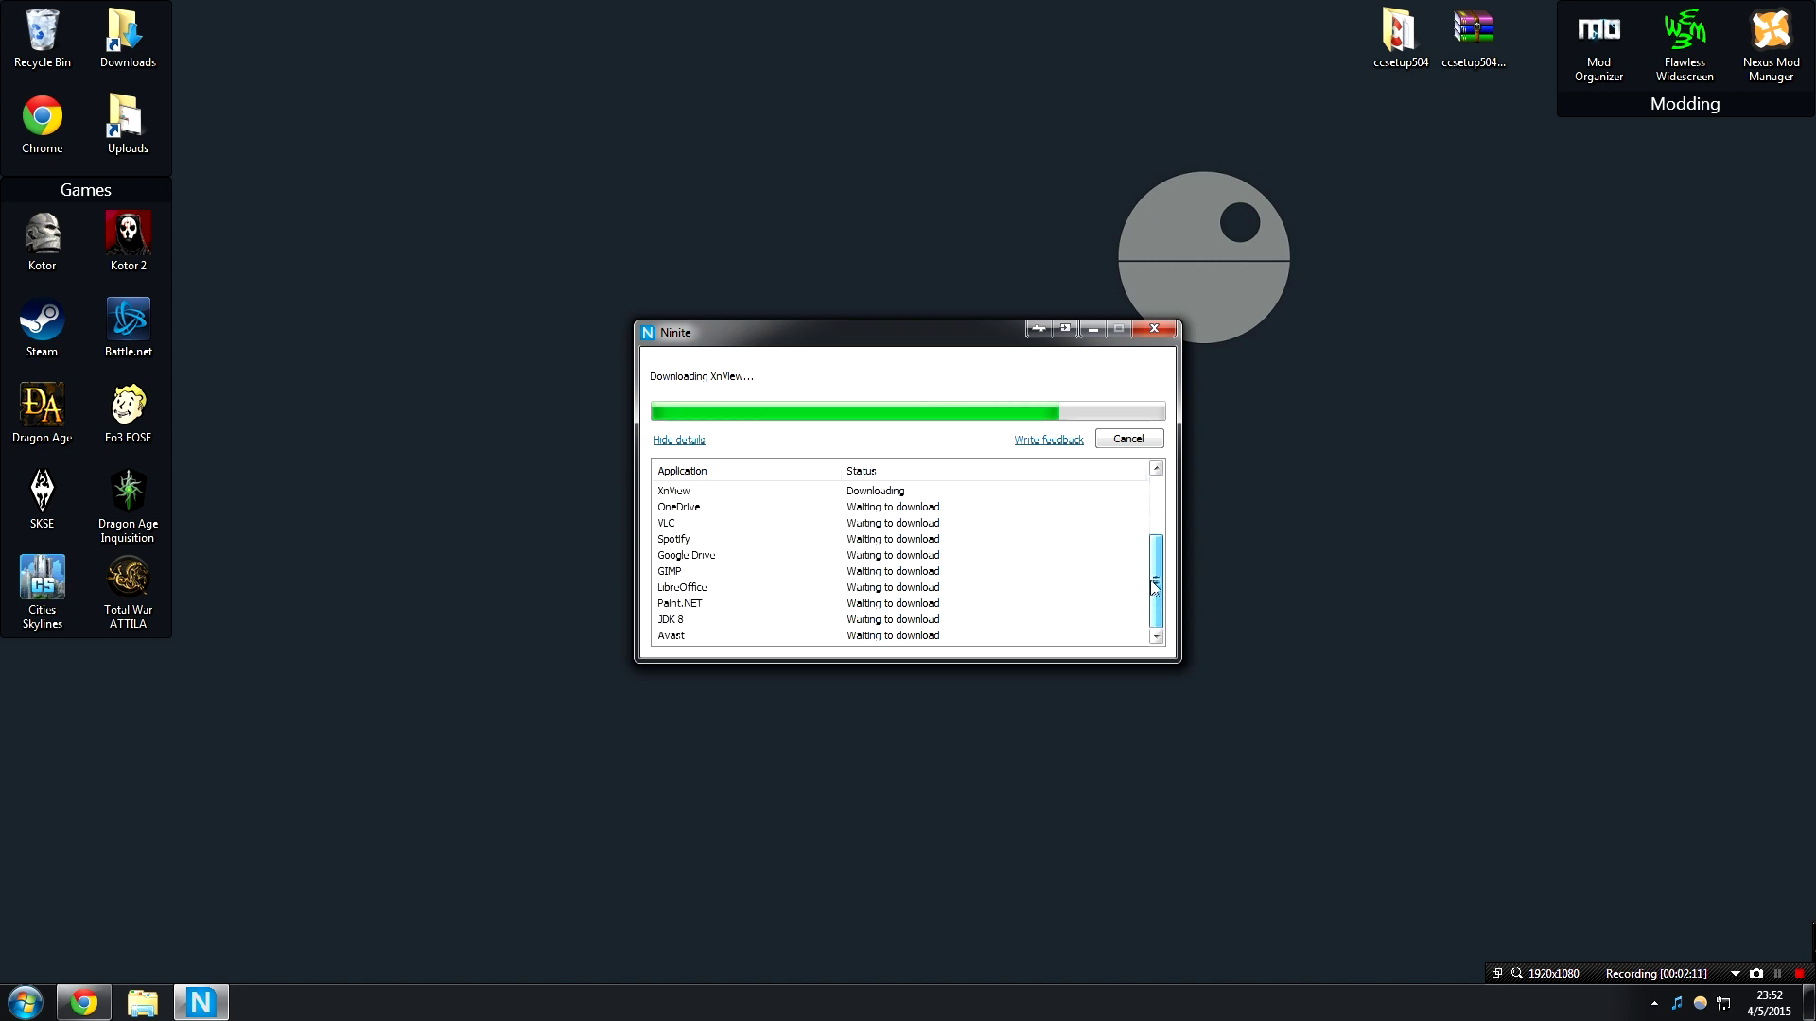
Cancel the install while it is on XnView and close the installer window.
left_click(1127, 437)
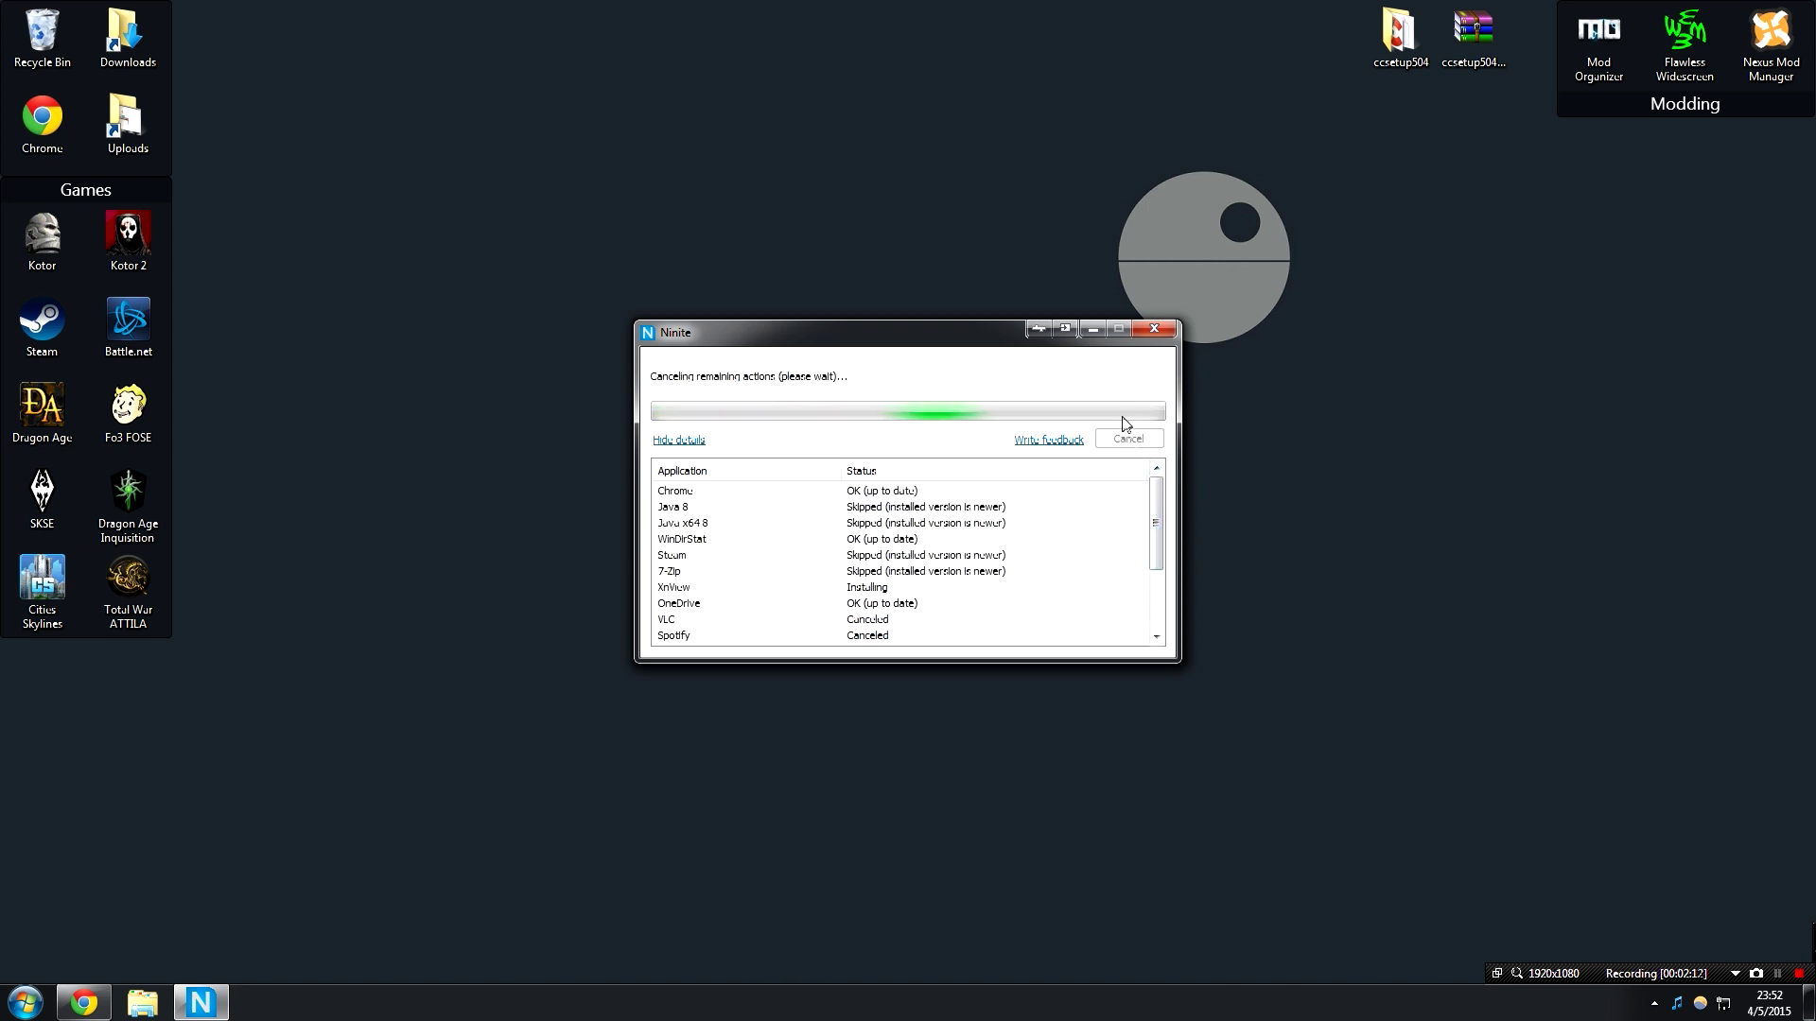
left_click(1153, 327)
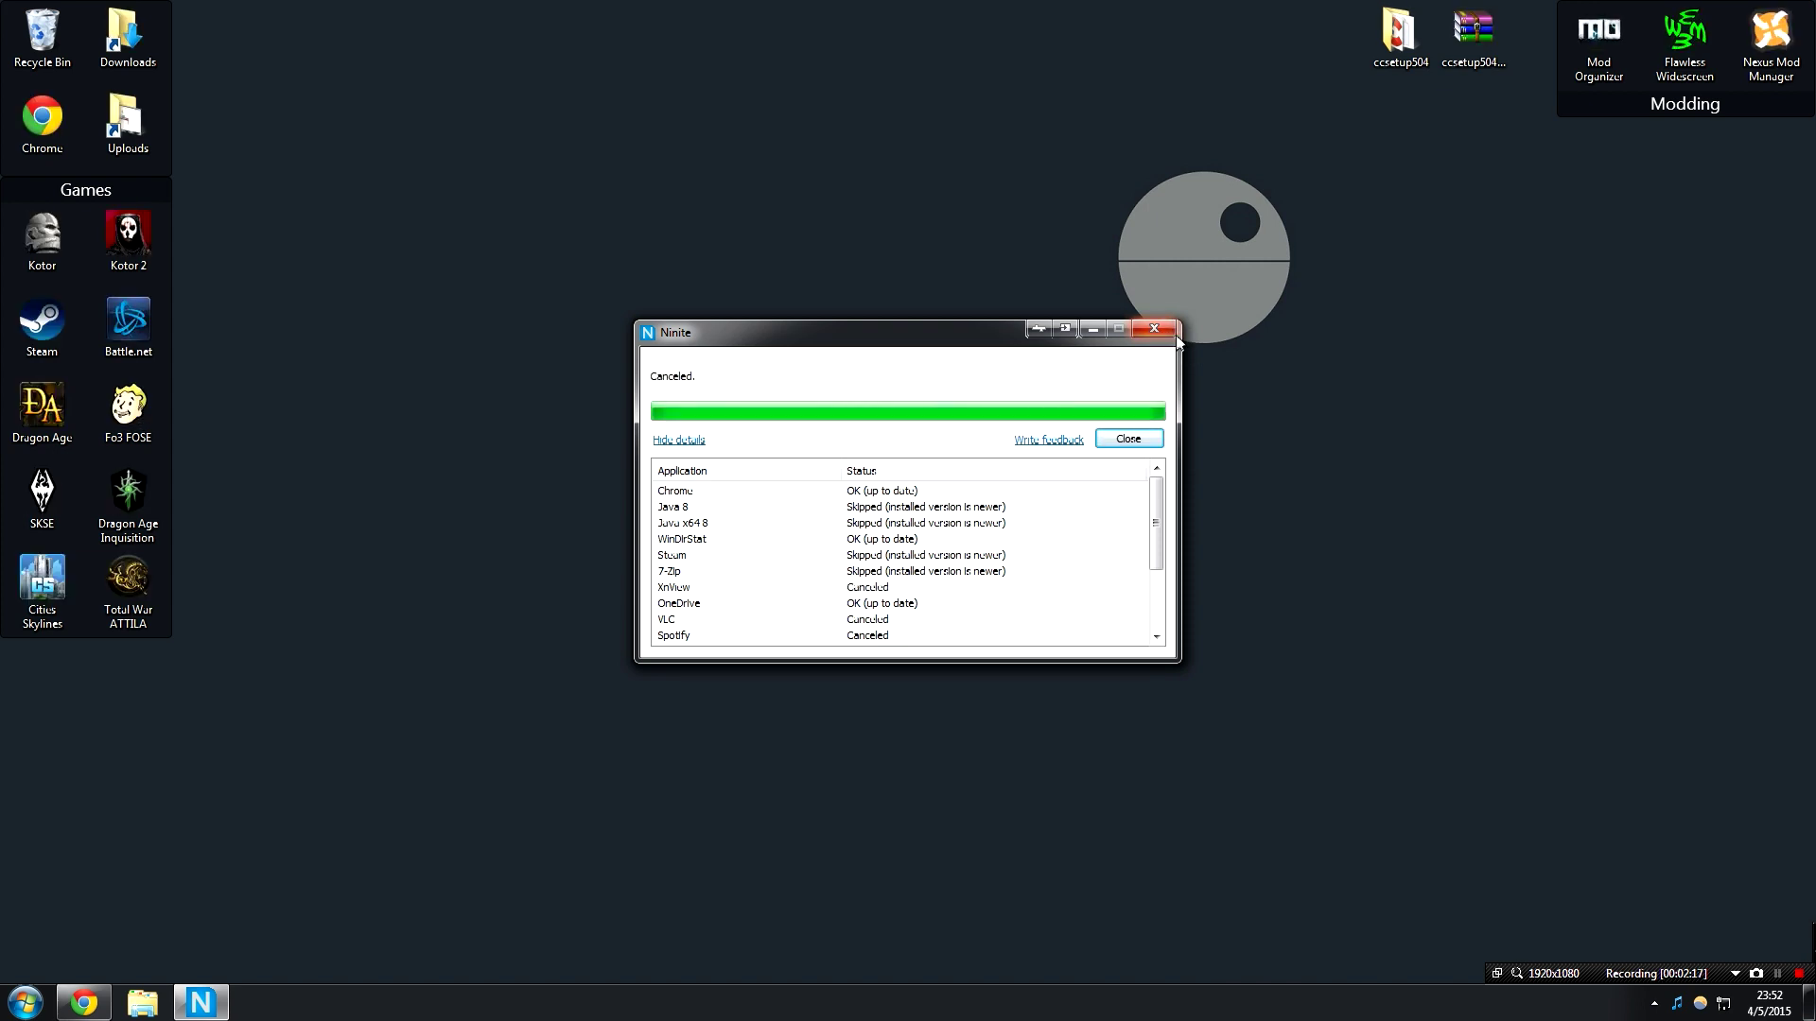
left_click(1128, 438)
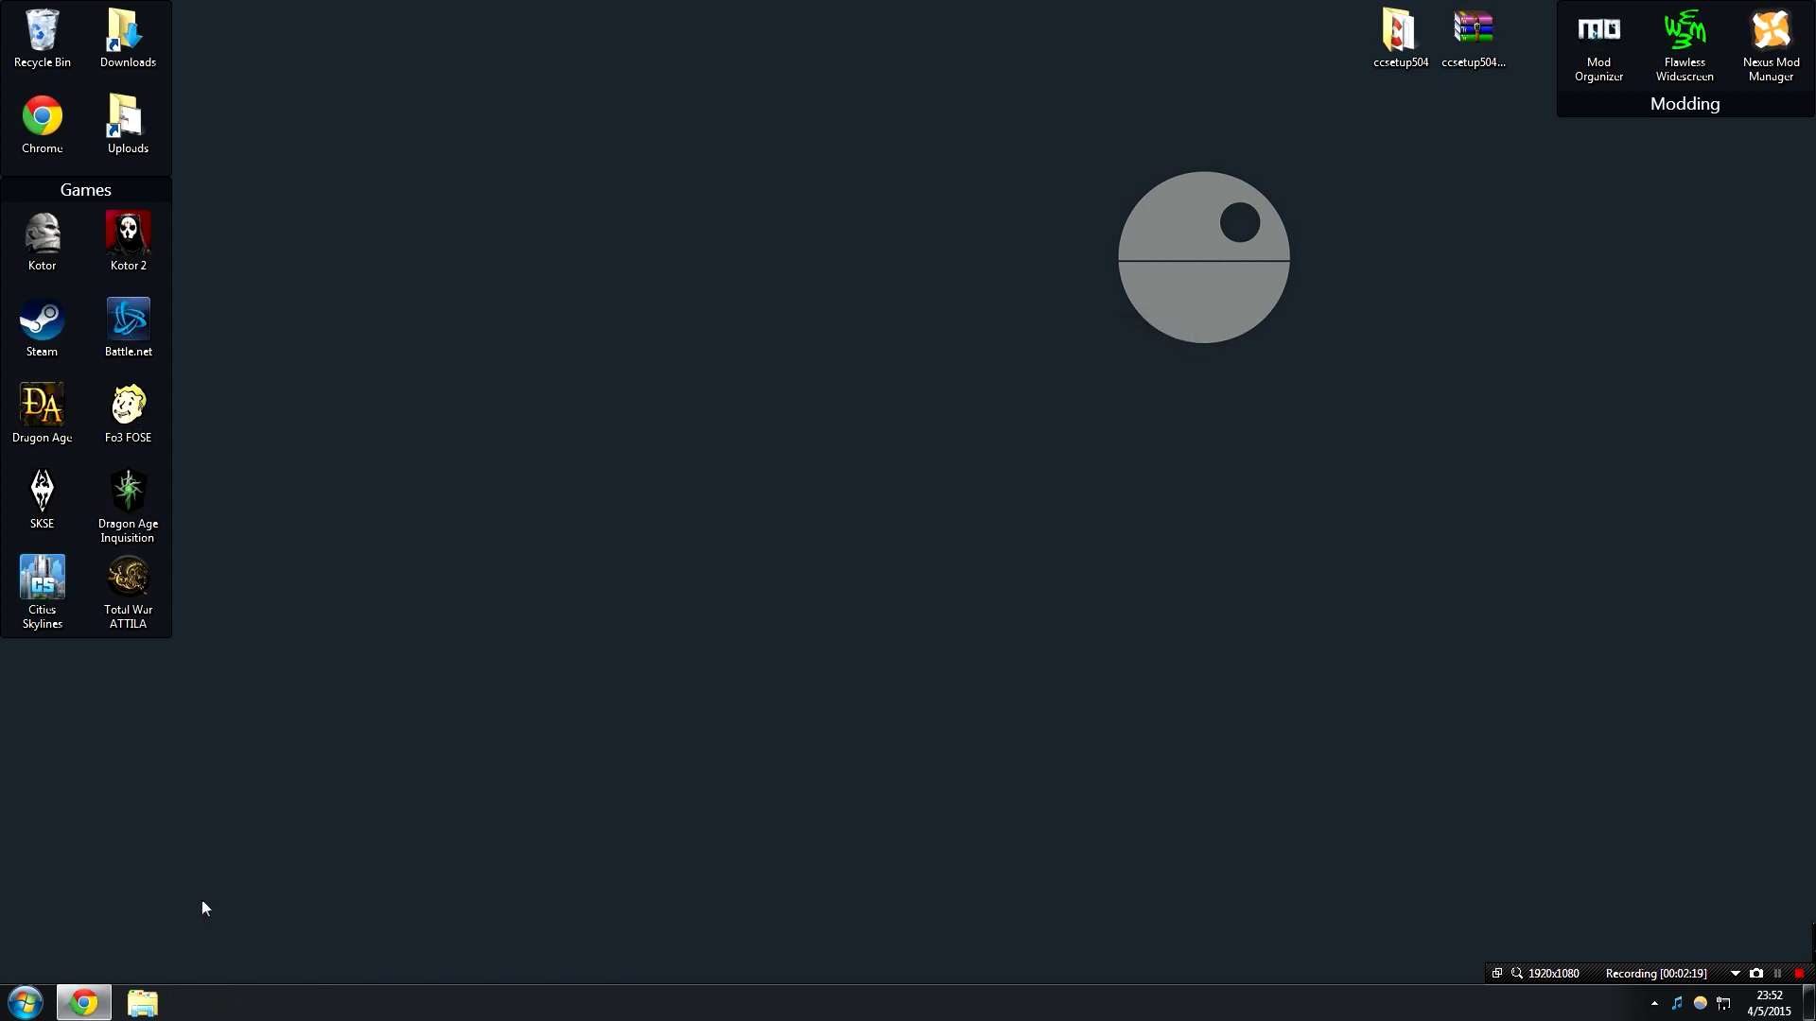
Restore Chrome, go back to the ninite.com home page, and maximize the window.
left_click(83, 1002)
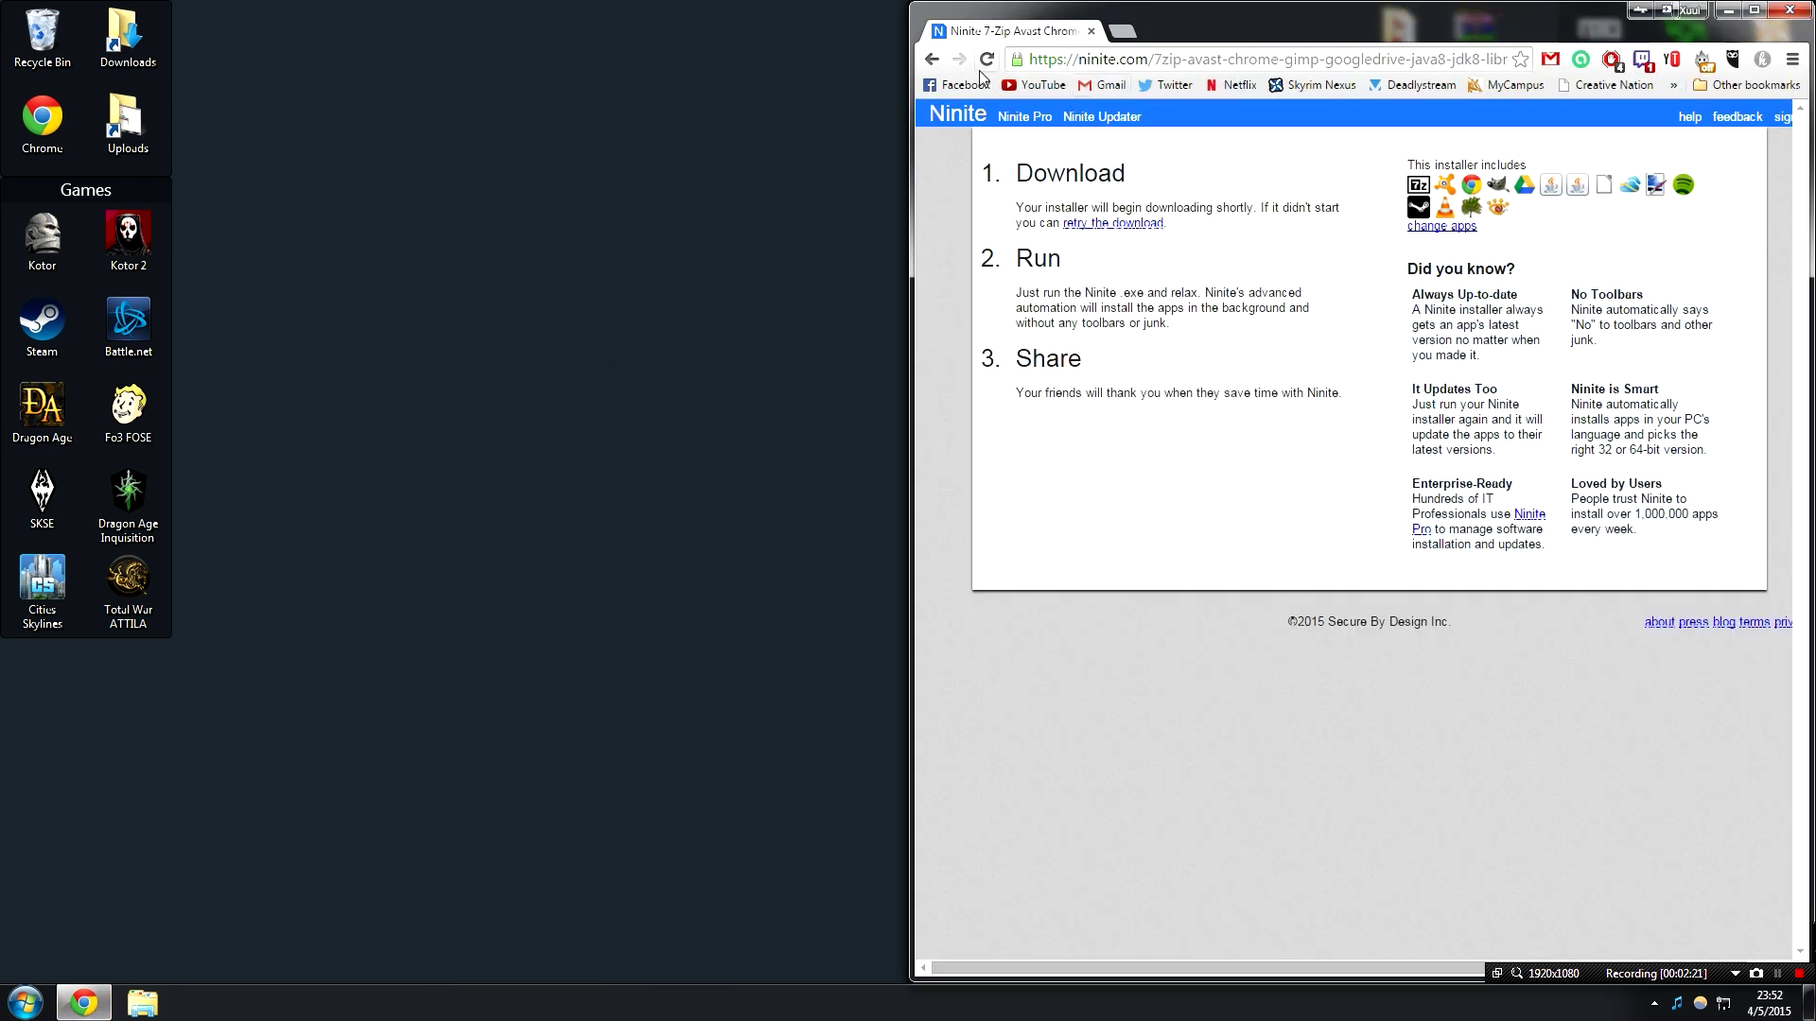
left_click(932, 59)
key("super+Up")
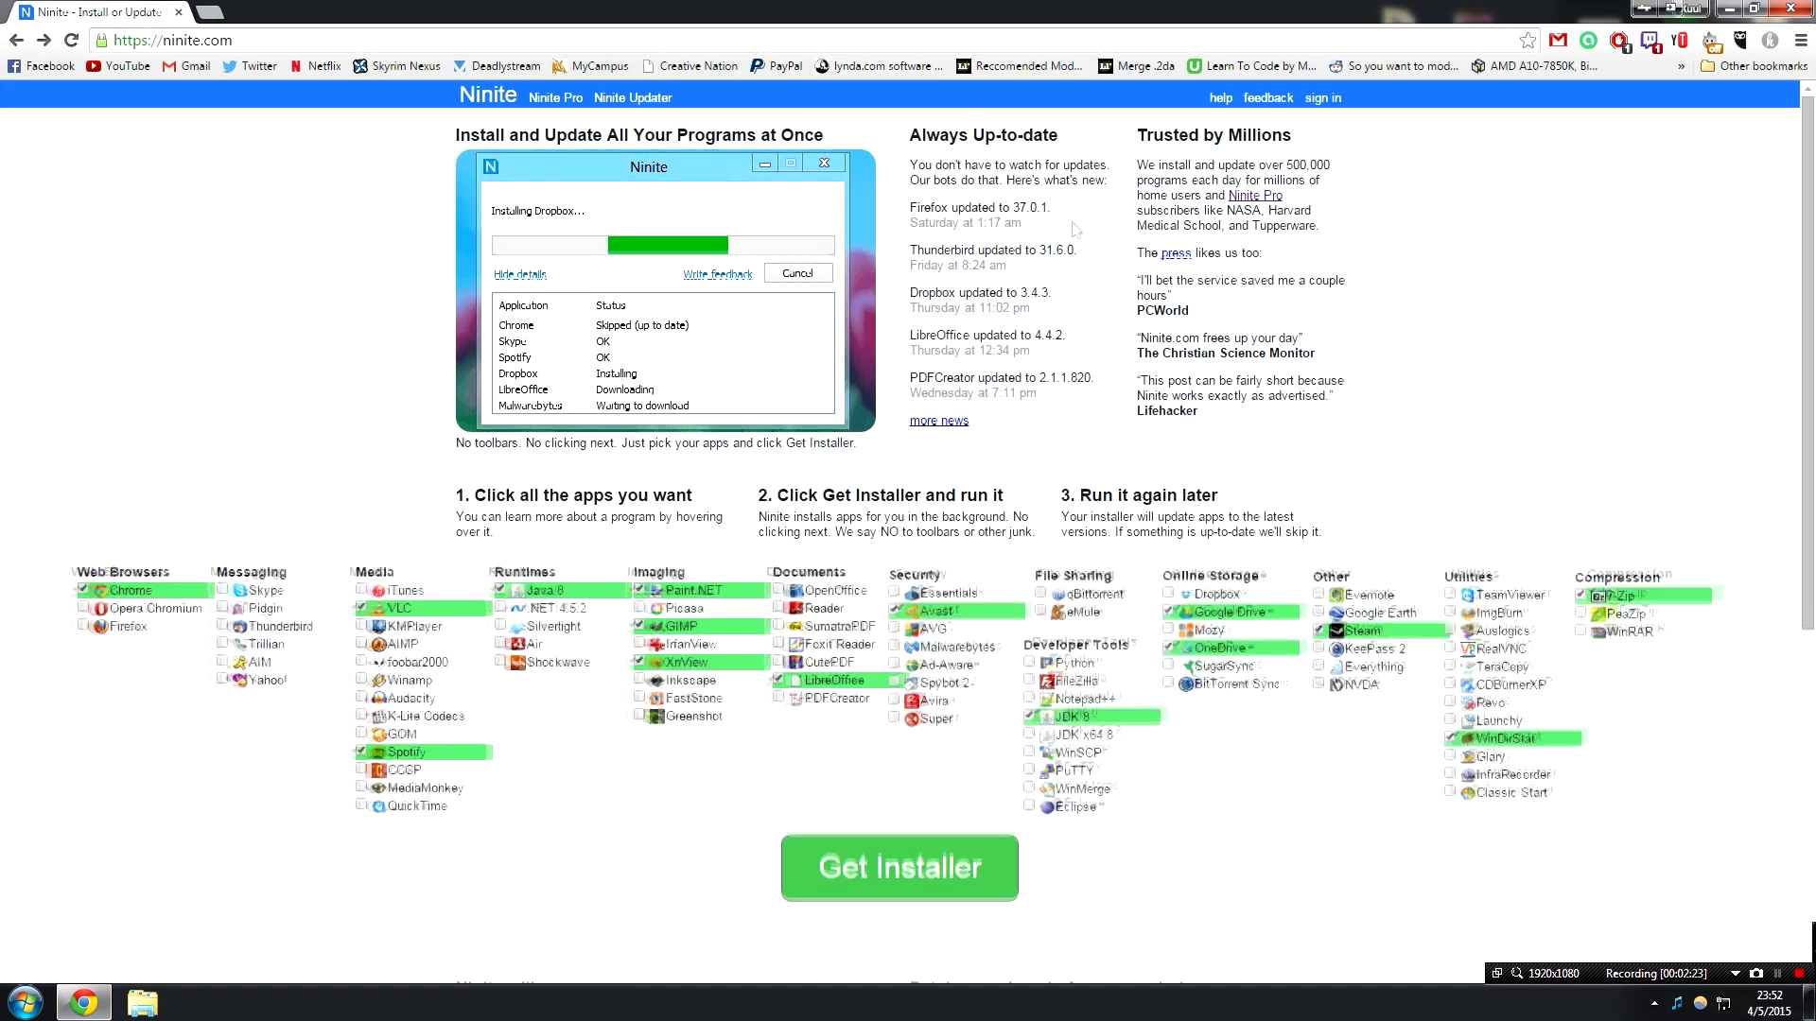